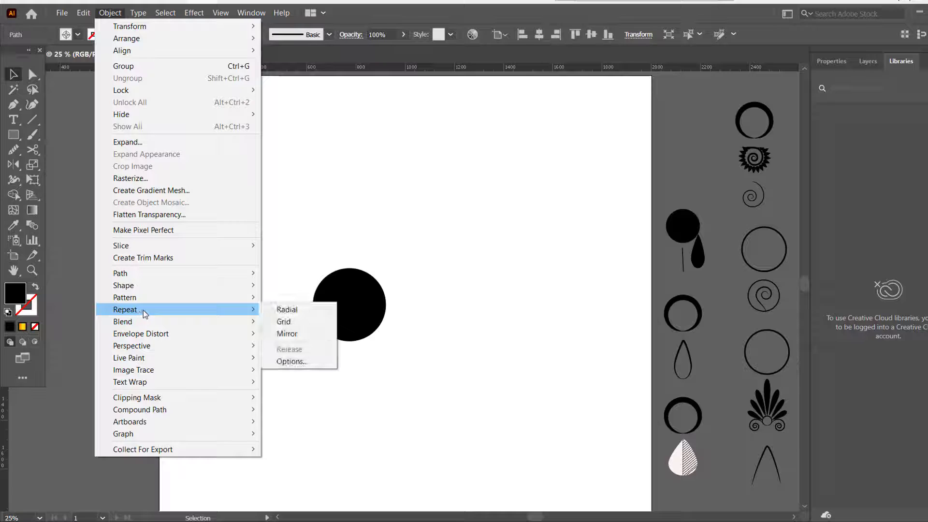
Apply a Radial repeat to the small teardrop on the artboard, with a radius of about 169 px and 45 instances.
{"action": "left_click", "coordinate": [286, 310]}
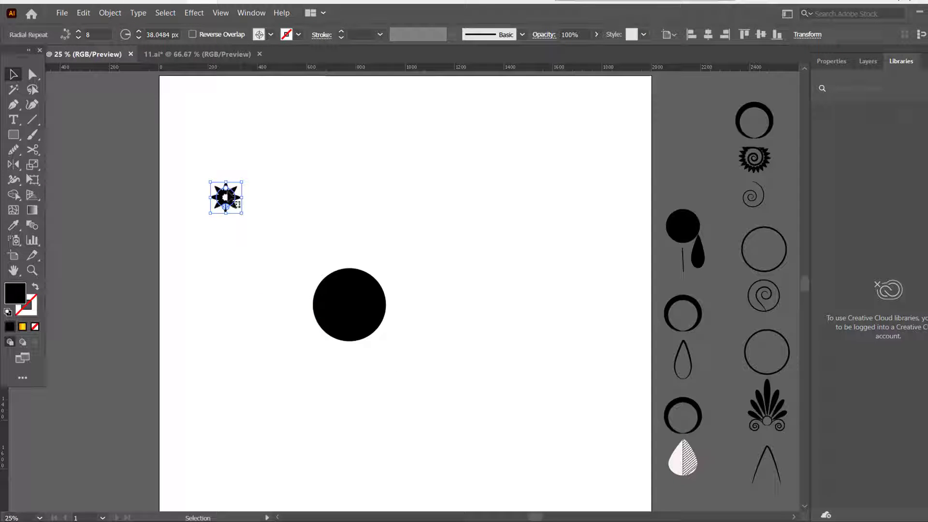
{"action": "left_click_drag", "start_coordinate": [227, 184], "coordinate": [223, 155]}
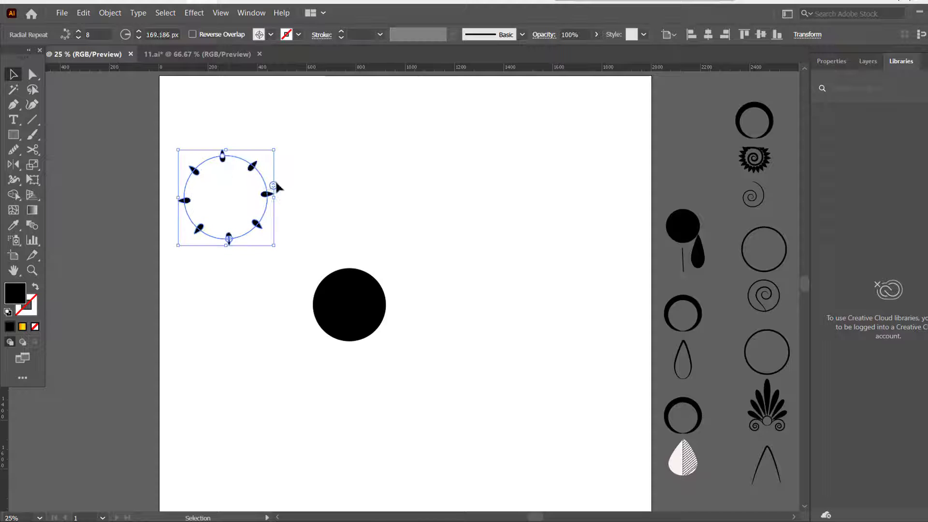
{"action": "left_click_drag", "start_coordinate": [275, 185], "coordinate": [249, 112]}
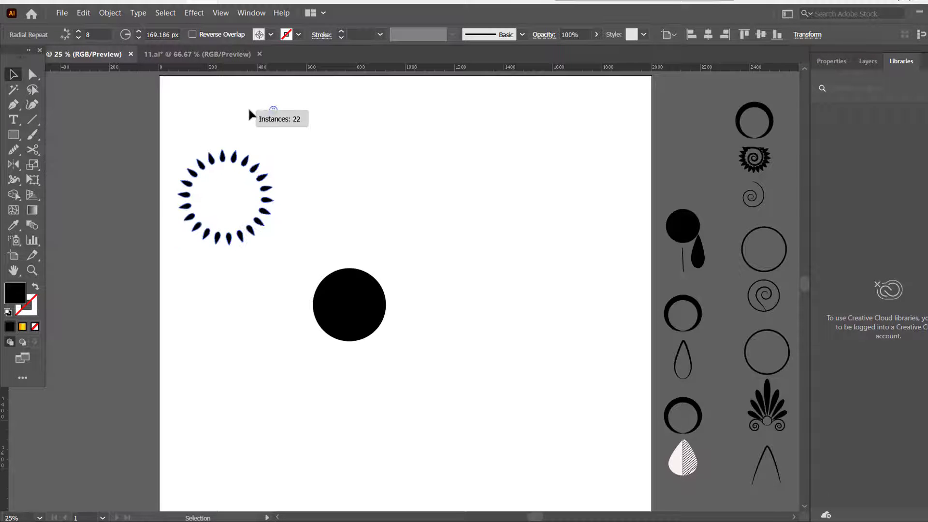
{"action": "left_click_drag", "start_coordinate": [273, 186], "coordinate": [243, 112]}
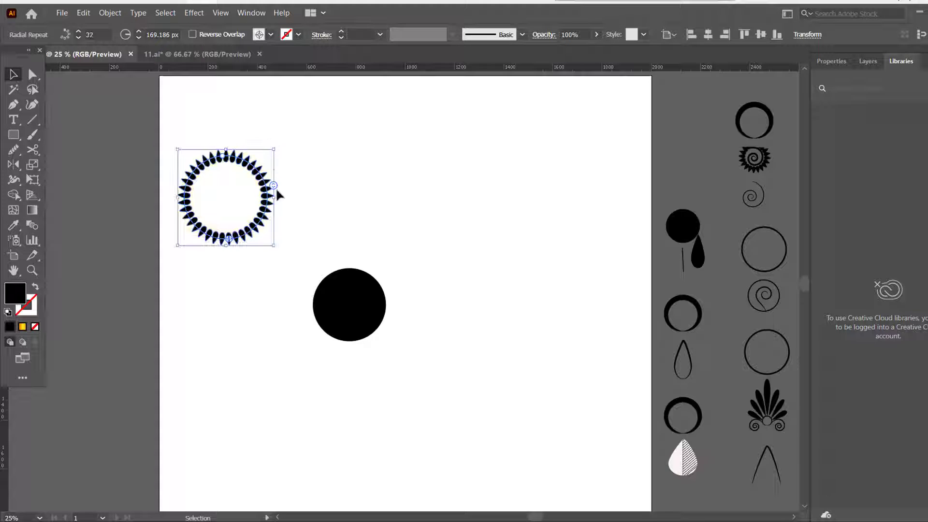
{"action": "left_click_drag", "start_coordinate": [273, 186], "coordinate": [261, 139]}
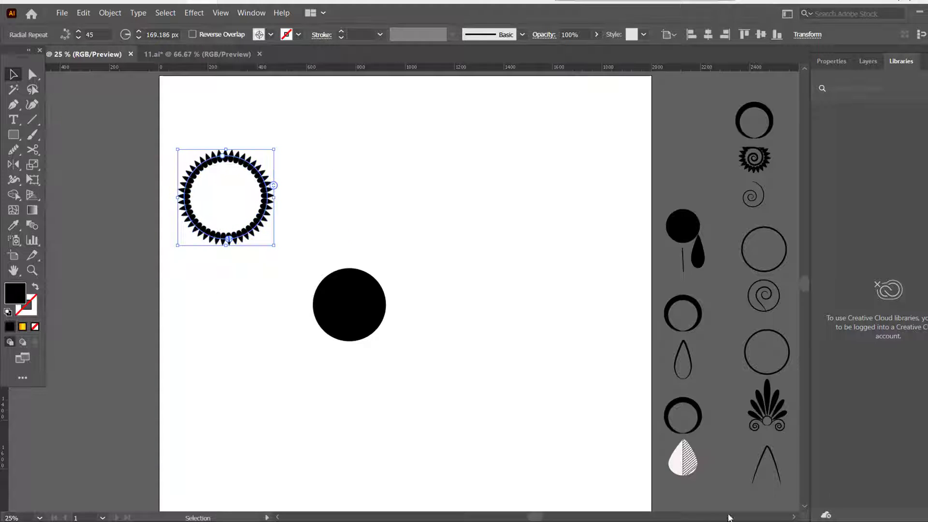
Fill the teardrop repeat orange and fit it inside the black circle with 32 instances and a radius of about 117 px.
{"action": "left_click", "coordinate": [85, 110]}
{"action": "left_click", "coordinate": [217, 186]}
{"action": "left_click", "coordinate": [270, 35]}
{"action": "left_click", "coordinate": [242, 76]}
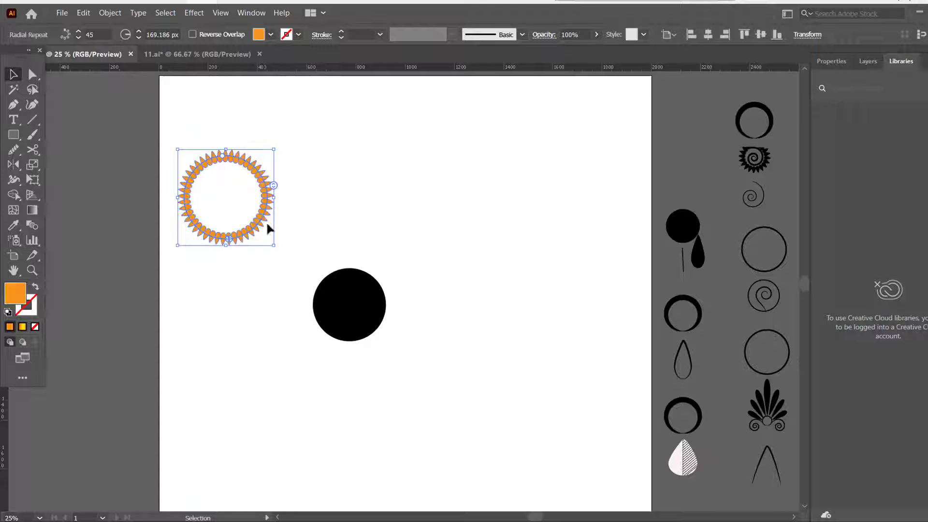
{"action": "left_click_drag", "start_coordinate": [264, 218], "coordinate": [388, 324]}
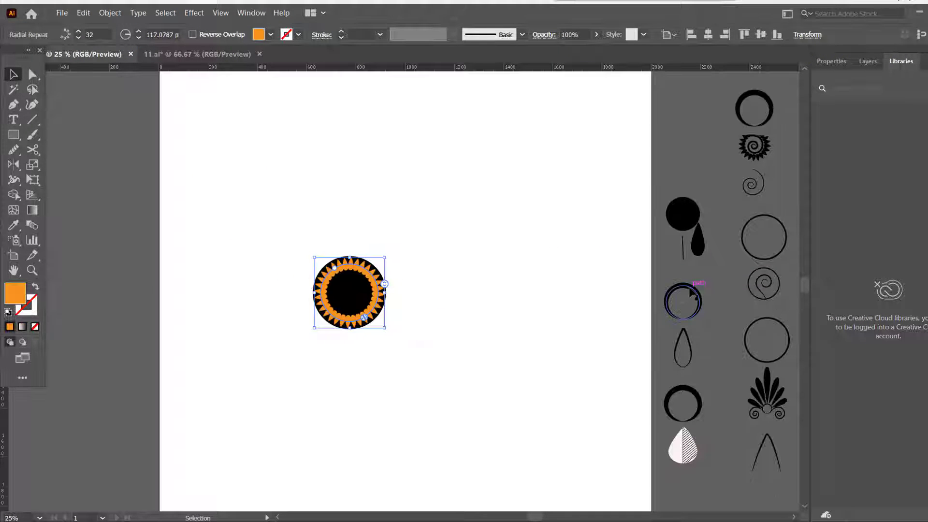
Place an enlarged copy of the crescent ring around the orange-petalled black circle and set its stroke to 50 pt.
{"action": "left_click_drag", "start_coordinate": [692, 292], "coordinate": [431, 244]}
{"action": "left_click_drag", "start_coordinate": [391, 195], "coordinate": [362, 231]}
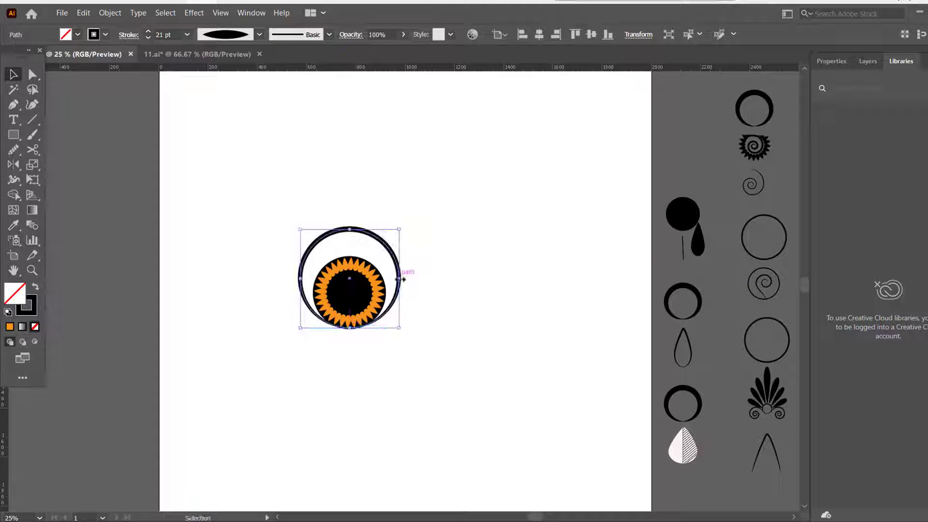
{"action": "left_click", "coordinate": [148, 31]}
{"action": "left_click", "coordinate": [148, 32]}
{"action": "left_click", "coordinate": [148, 31]}
{"action": "left_click", "coordinate": [148, 31]}
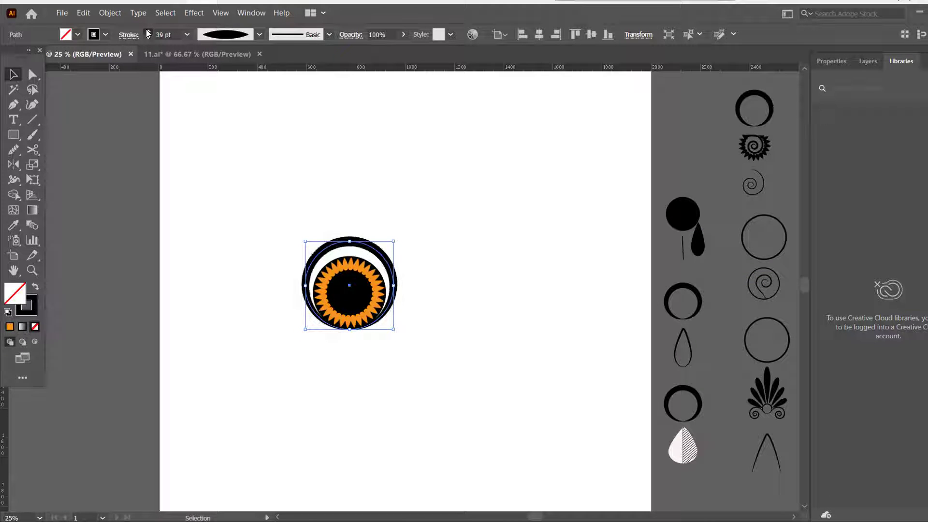
{"action": "left_click", "coordinate": [148, 31]}
{"action": "left_click", "coordinate": [148, 31]}
{"action": "left_click", "coordinate": [148, 32]}
{"action": "left_click", "coordinate": [148, 31]}
{"action": "left_click", "coordinate": [148, 32]}
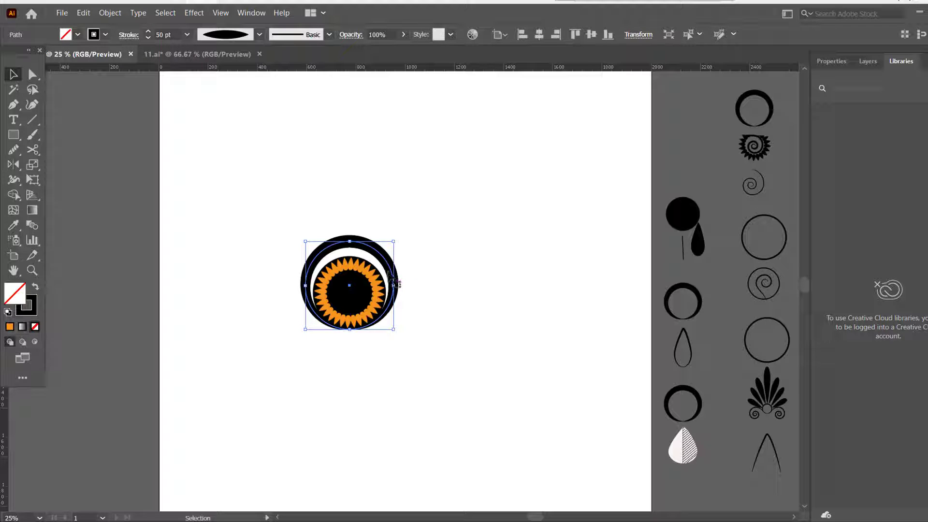
{"action": "left_click_drag", "start_coordinate": [386, 325], "coordinate": [311, 222]}
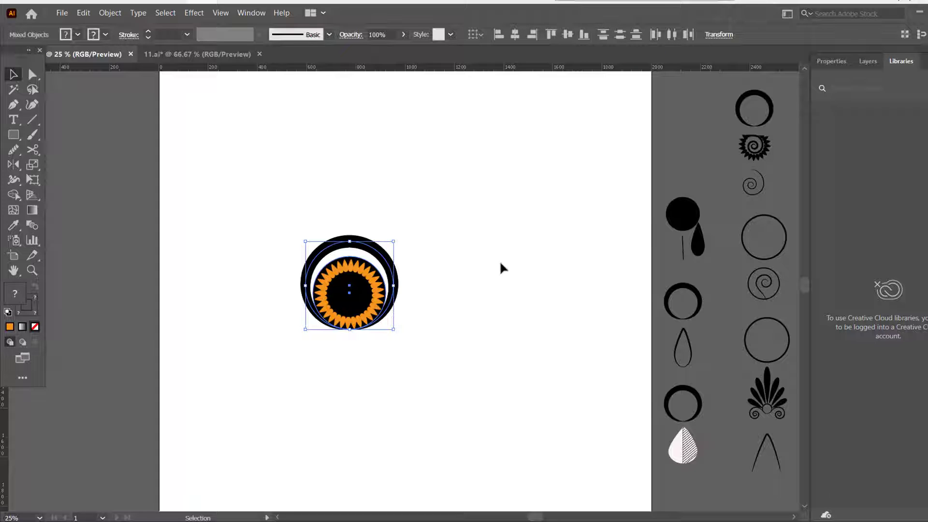
{"action": "left_click", "coordinate": [504, 283]}
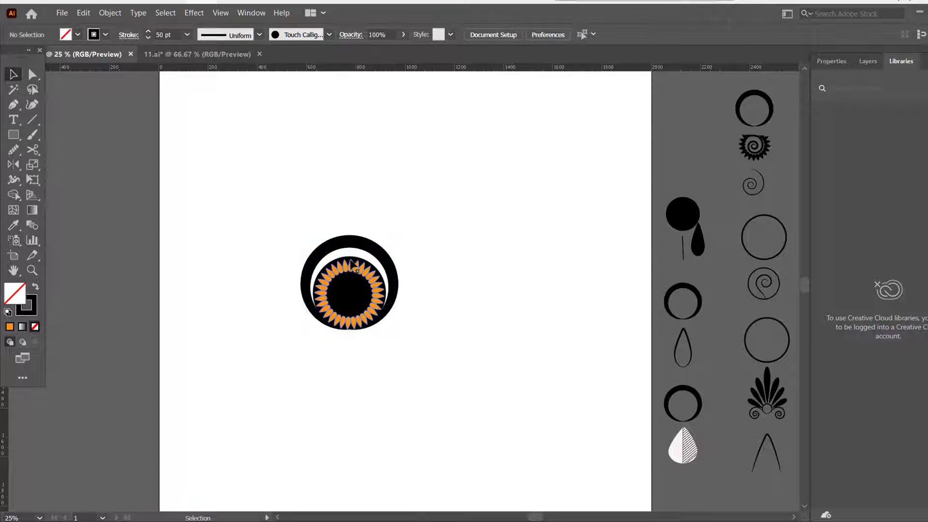
Stretch the black circle upward and to both sides so it fills the white gap inside the surrounding ring.
{"action": "left_click", "coordinate": [349, 257]}
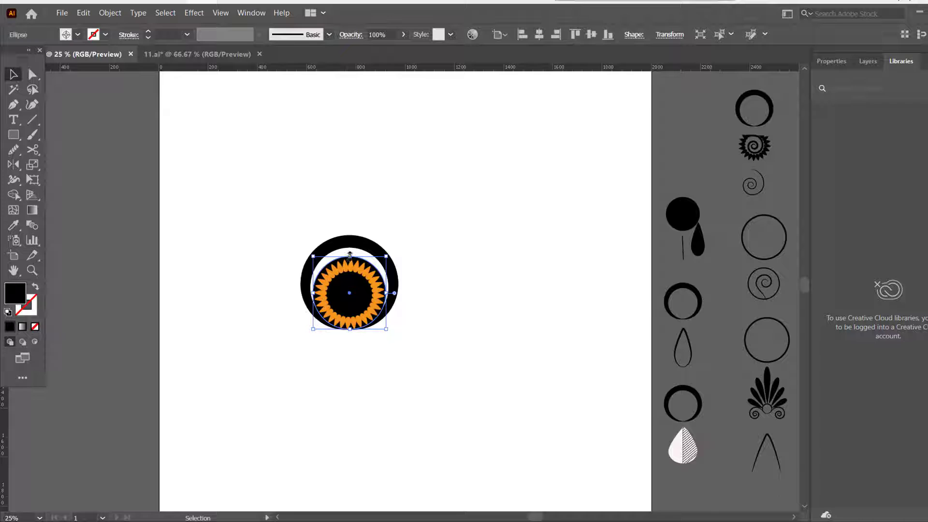
{"action": "left_click_drag", "start_coordinate": [350, 257], "coordinate": [350, 245]}
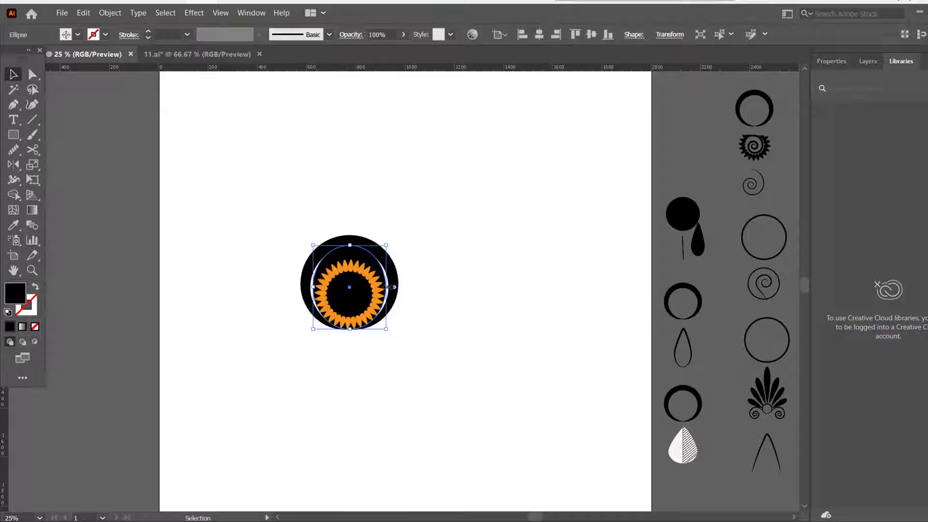
{"action": "left_click_drag", "start_coordinate": [387, 287], "coordinate": [390, 287]}
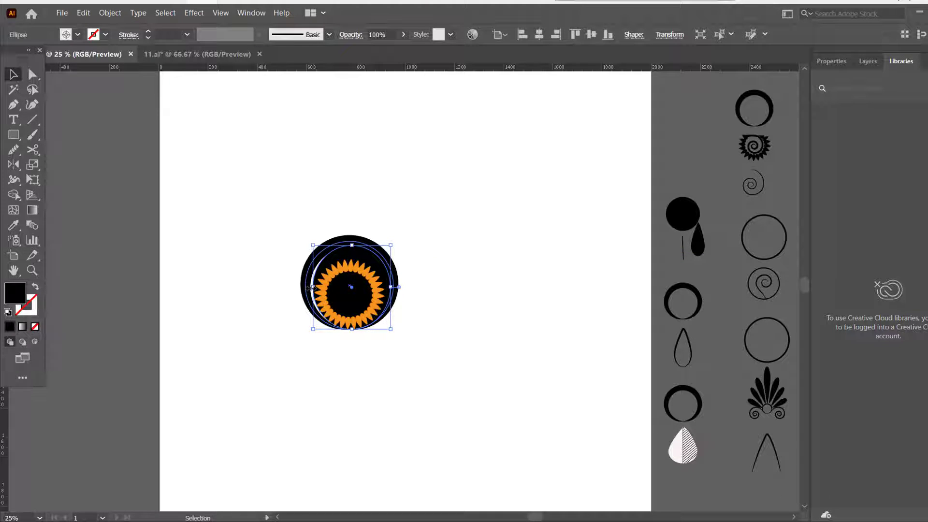
{"action": "left_click_drag", "start_coordinate": [309, 288], "coordinate": [306, 287]}
{"action": "left_click", "coordinate": [389, 217]}
{"action": "left_click_drag", "start_coordinate": [295, 238], "coordinate": [381, 324]}
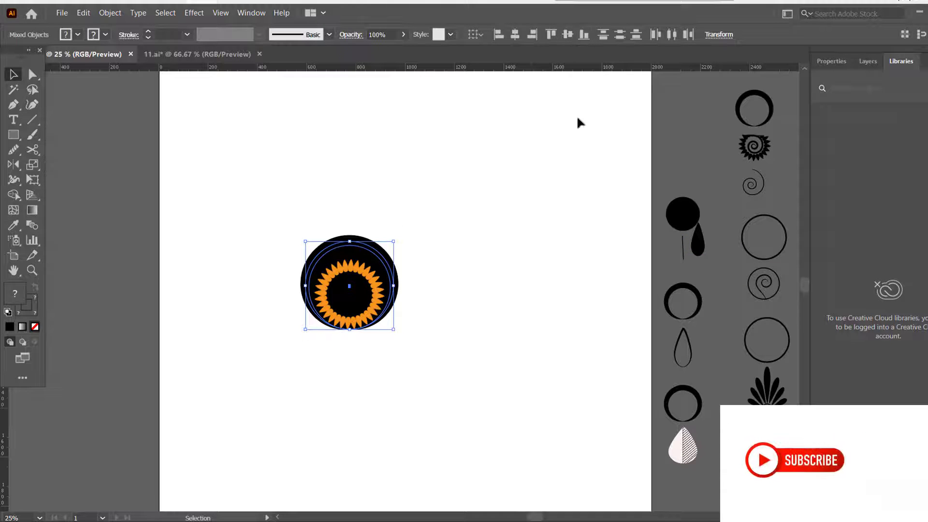
{"action": "left_click", "coordinate": [573, 190]}
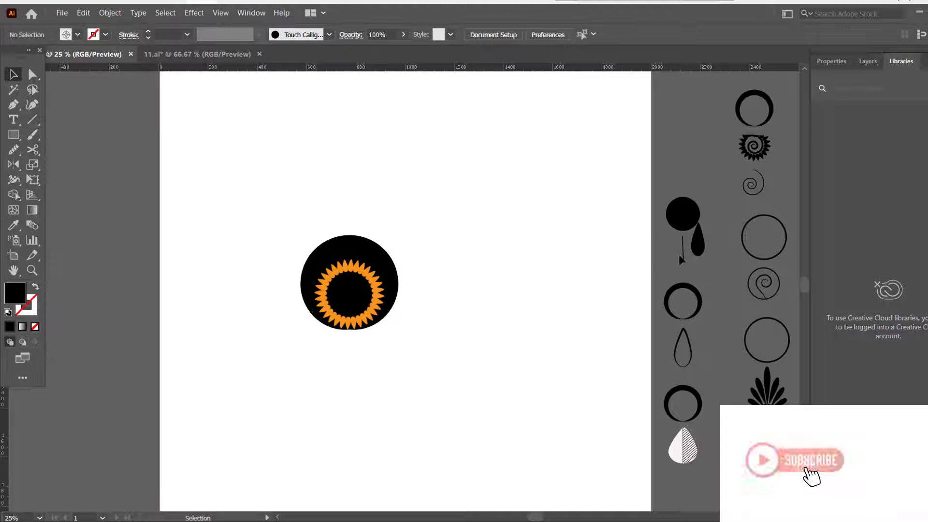
Move the short vertical line from the pasteboard to the empty area of the artboard above and left of the circle.
{"action": "mouse_move", "coordinate": [682, 260]}
{"action": "left_mouse_down"}
{"action": "mouse_move", "coordinate": [537, 220]}
{"action": "mouse_move", "coordinate": [305, 194]}
{"action": "mouse_move", "coordinate": [165, 191]}
{"action": "mouse_move", "coordinate": [195, 183]}
{"action": "mouse_move", "coordinate": [194, 198]}
{"action": "left_mouse_up"}
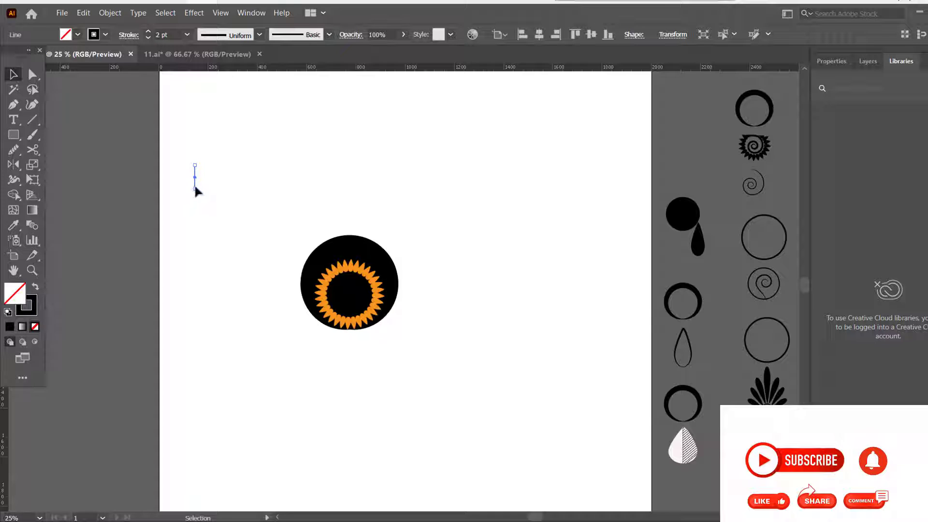
{"action": "left_click", "coordinate": [207, 189]}
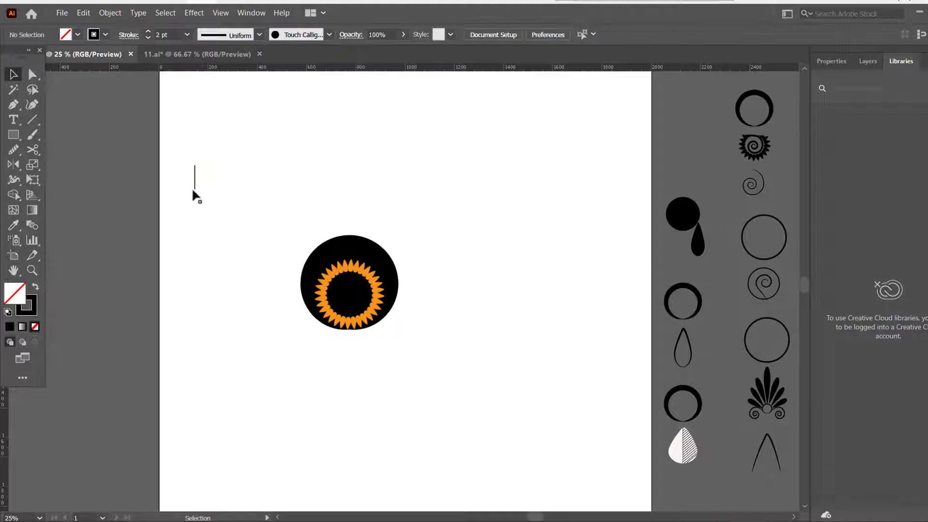
{"action": "left_click", "coordinate": [194, 188]}
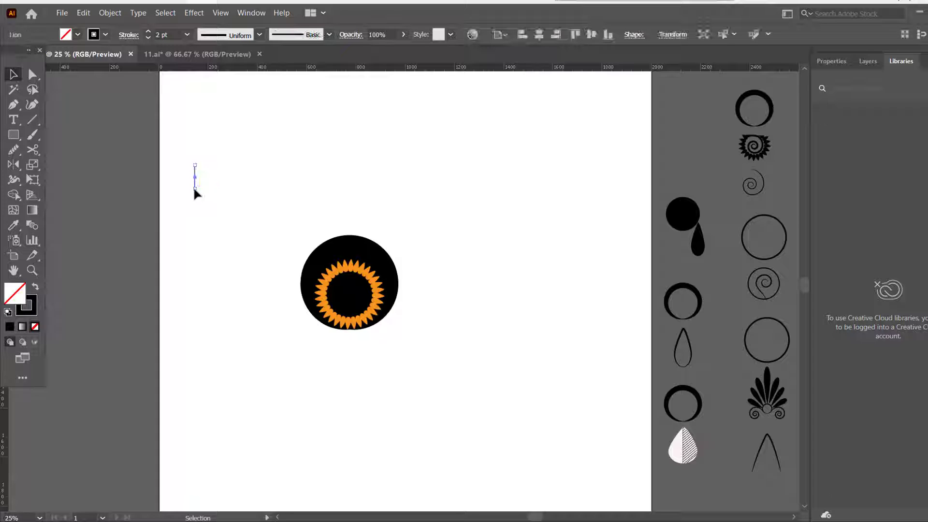
{"action": "left_click_drag", "start_coordinate": [194, 187], "coordinate": [195, 175]}
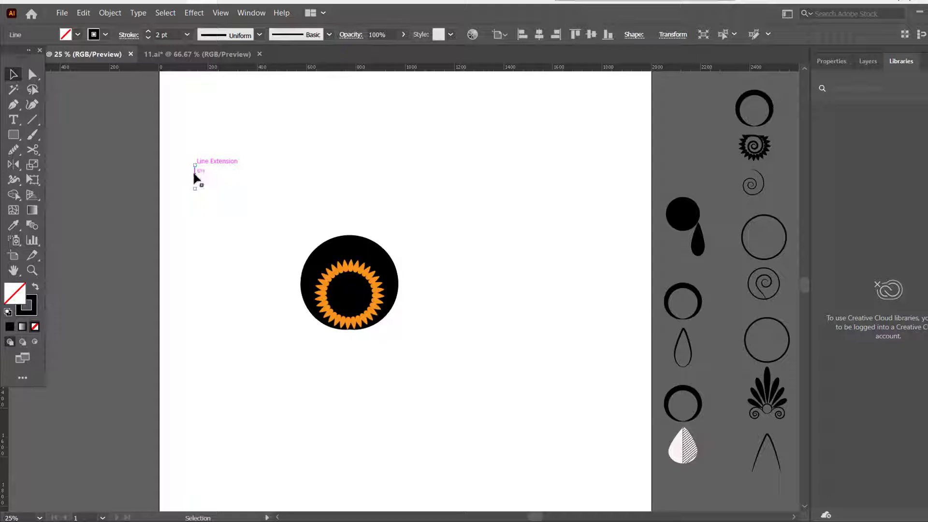
Apply a Radial repeat to the short line, with a radius of about 155 px and 100 instances.
{"action": "left_click", "coordinate": [110, 13]}
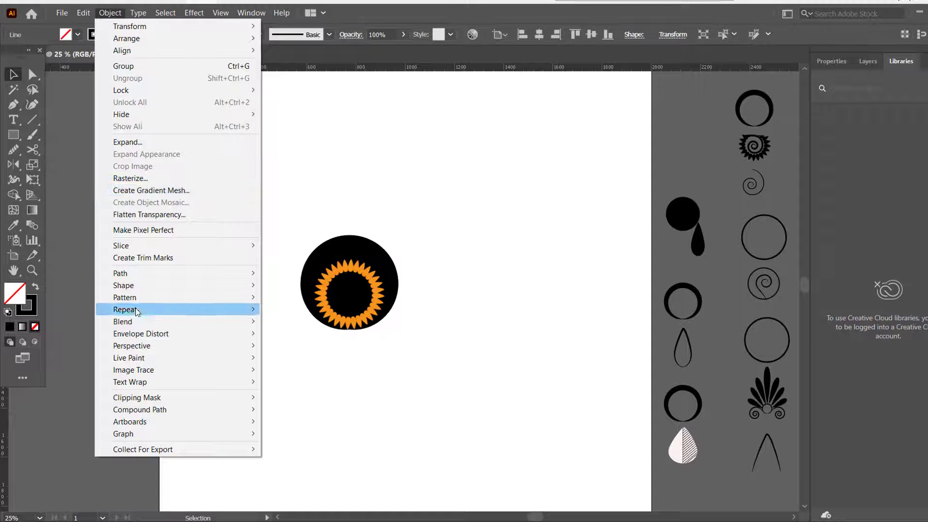
{"action": "mouse_move", "coordinate": [220, 312]}
{"action": "left_click", "coordinate": [282, 309]}
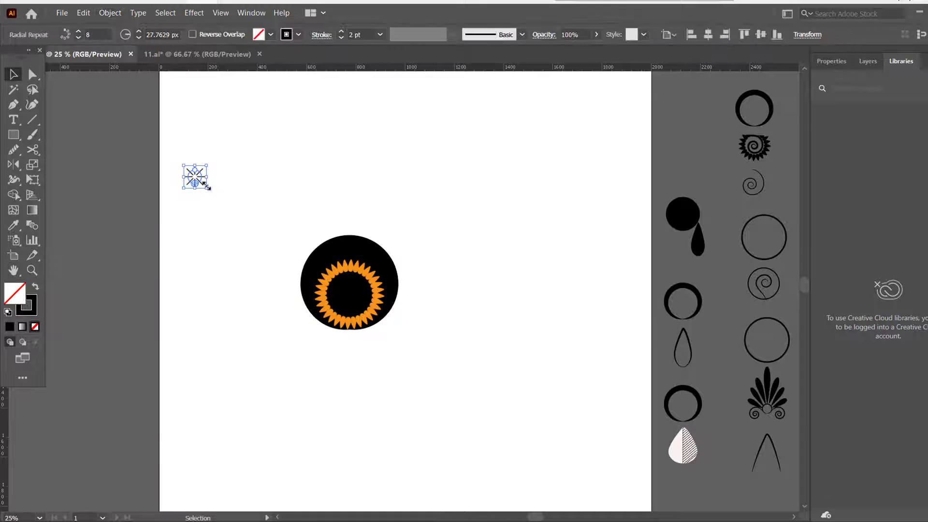
{"action": "left_click_drag", "start_coordinate": [195, 170], "coordinate": [192, 143]}
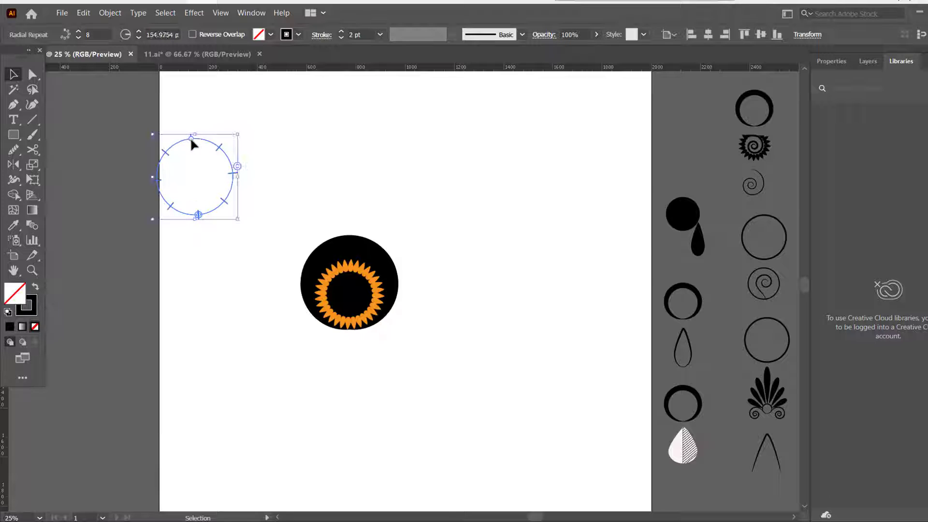
{"action": "left_click_drag", "start_coordinate": [237, 166], "coordinate": [231, 123]}
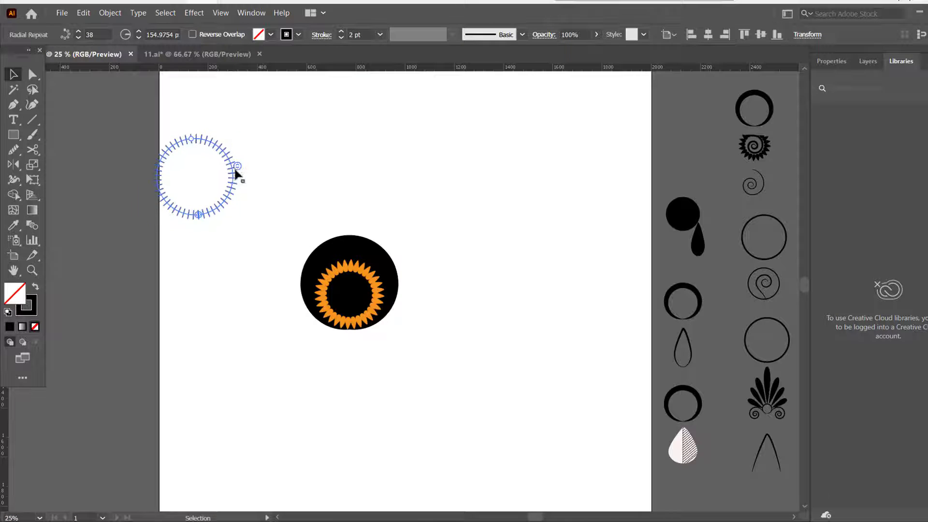
{"action": "left_click_drag", "start_coordinate": [237, 167], "coordinate": [228, 118]}
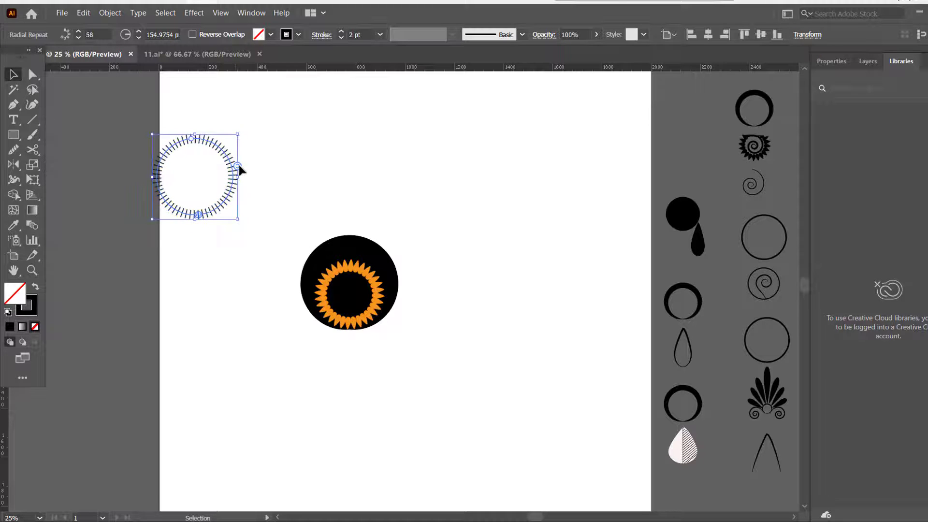
{"action": "left_click_drag", "start_coordinate": [240, 169], "coordinate": [218, 96]}
Fit the radial line repeat over the outer black ring at a radius of about 171 px and colour its stroke orange.
{"action": "left_click_drag", "start_coordinate": [238, 172], "coordinate": [393, 319]}
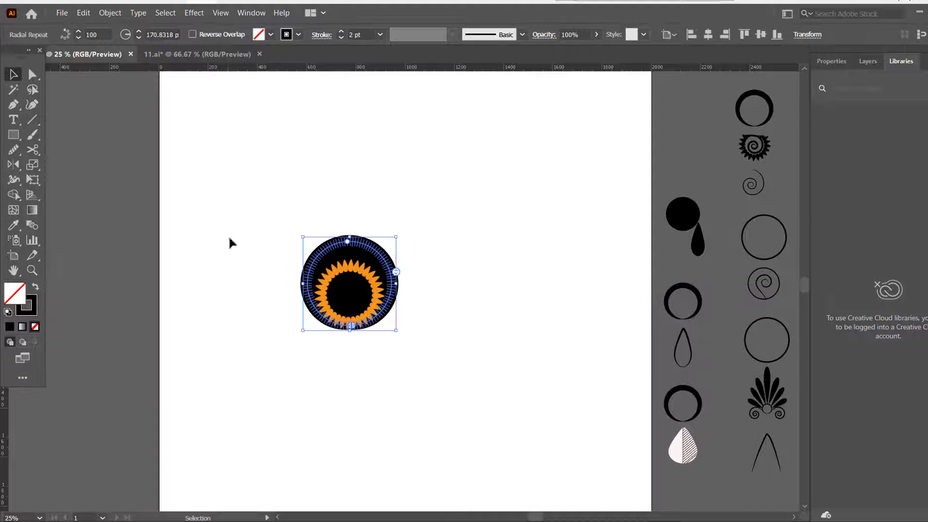
{"action": "left_click", "coordinate": [270, 35]}
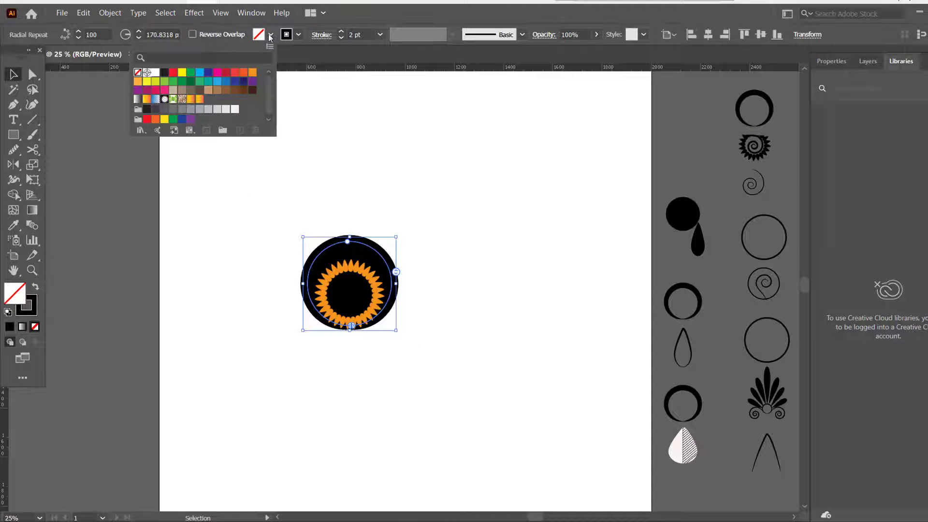
{"action": "left_click", "coordinate": [298, 35]}
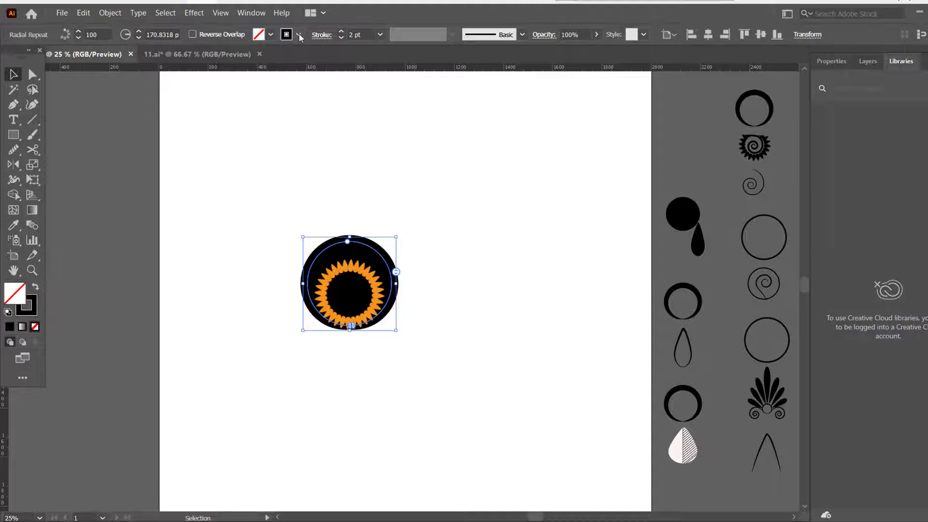
{"action": "left_click", "coordinate": [298, 35]}
{"action": "left_click", "coordinate": [280, 57]}
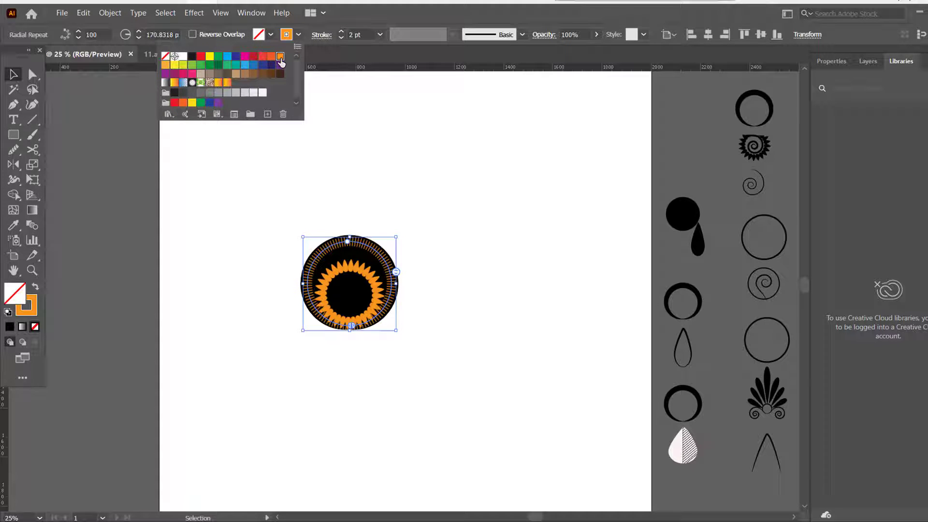
Align the orange line repeat and the black circle shapes by their bottom edges.
{"action": "left_click", "coordinate": [414, 209]}
{"action": "left_click", "coordinate": [311, 245], "text": "shift"}
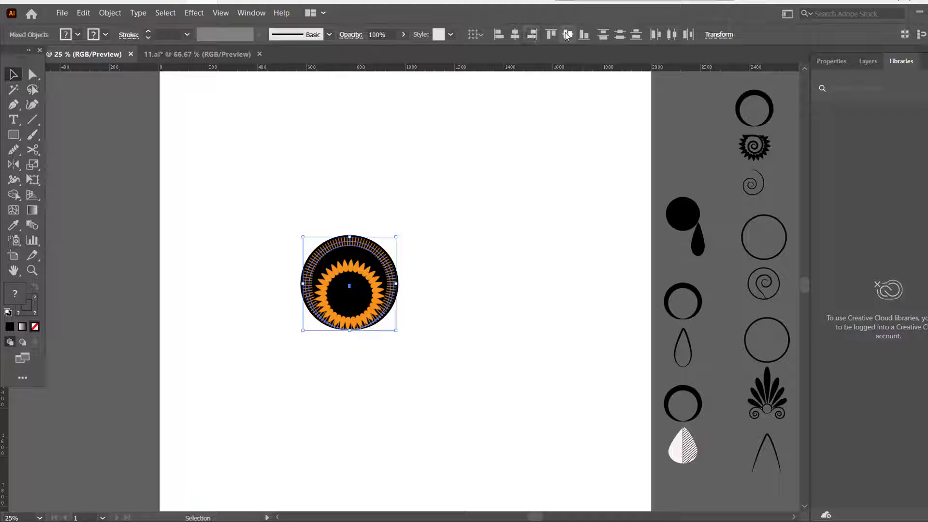
{"action": "left_click", "coordinate": [583, 34]}
{"action": "left_click", "coordinate": [489, 225]}
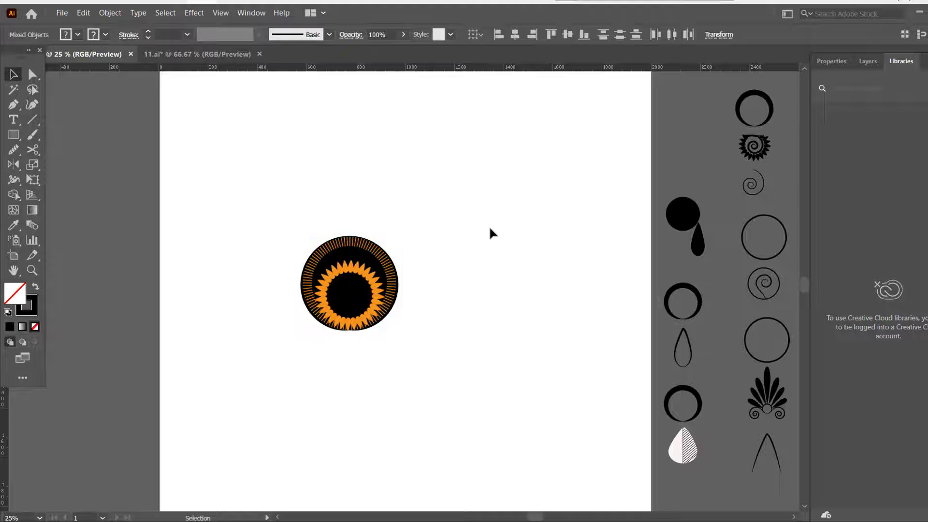
Place two copies of the crescent ring on the artboard, enlarging one around the ornament with a 31 pt stroke.
{"action": "left_click_drag", "start_coordinate": [702, 312], "coordinate": [513, 230]}
{"action": "left_click", "coordinate": [402, 207]}
{"action": "left_click", "coordinate": [402, 231]}
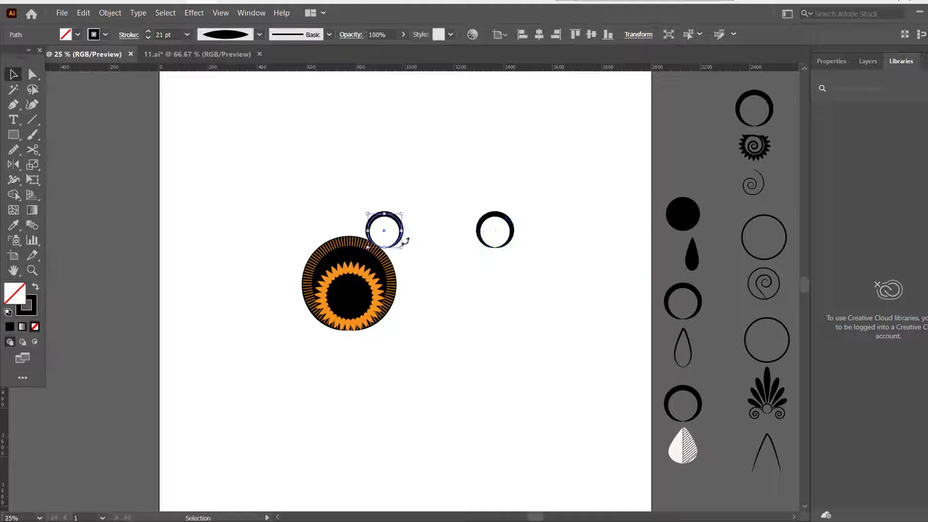
{"action": "mouse_move", "coordinate": [433, 268]}
{"action": "left_mouse_down"}
{"action": "mouse_move", "coordinate": [448, 275]}
{"action": "mouse_move", "coordinate": [433, 278]}
{"action": "left_mouse_up"}
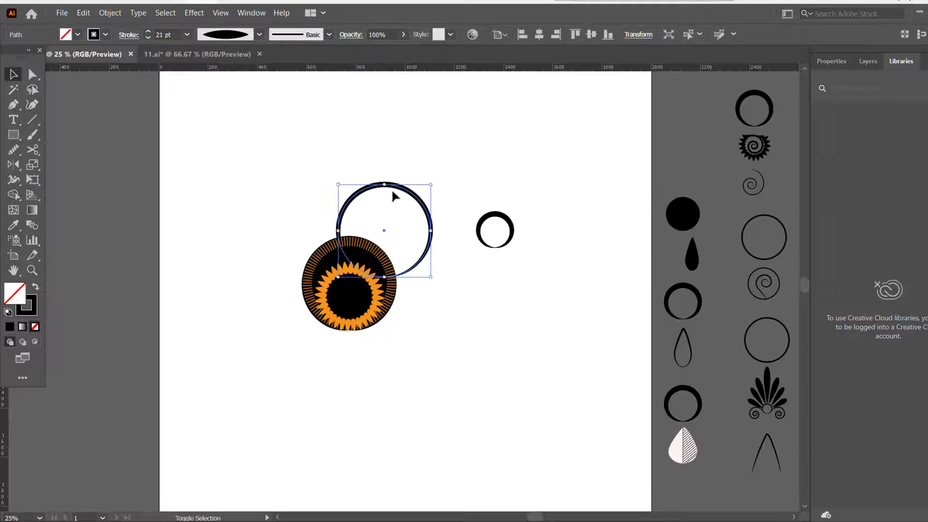
{"action": "left_click_drag", "start_coordinate": [394, 190], "coordinate": [360, 230]}
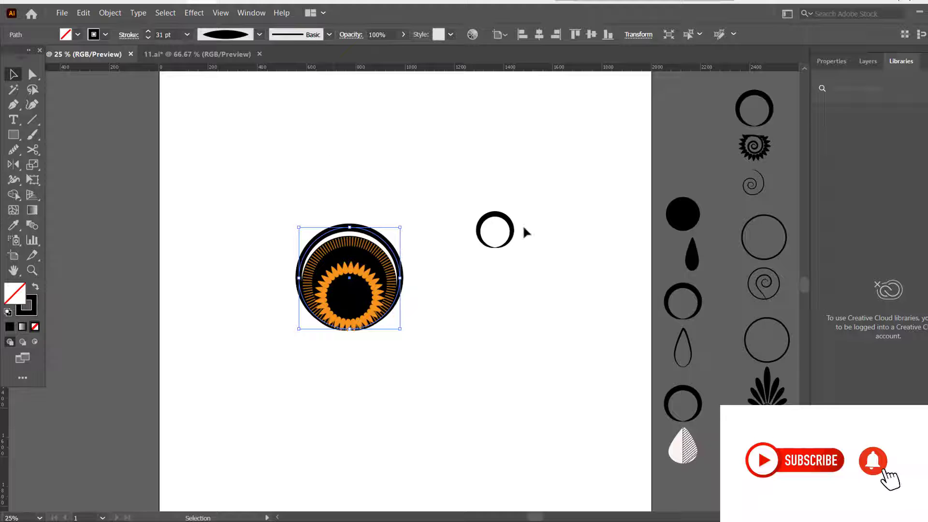
Place the second crescent ring over the ornament, enlarge it just outside the black ring, and colour its 21 pt stroke orange.
{"action": "left_click_drag", "start_coordinate": [513, 231], "coordinate": [372, 233]}
{"action": "left_click", "coordinate": [104, 35]}
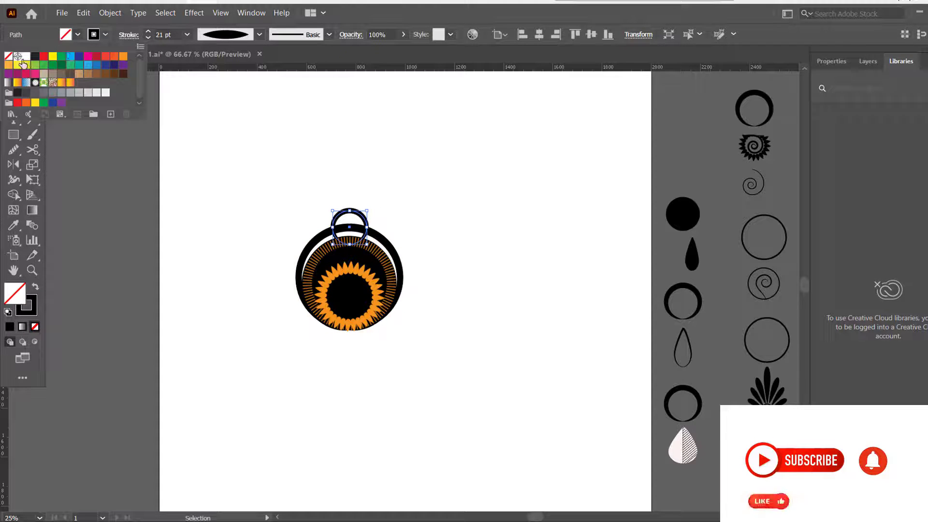
{"action": "left_click", "coordinate": [43, 59]}
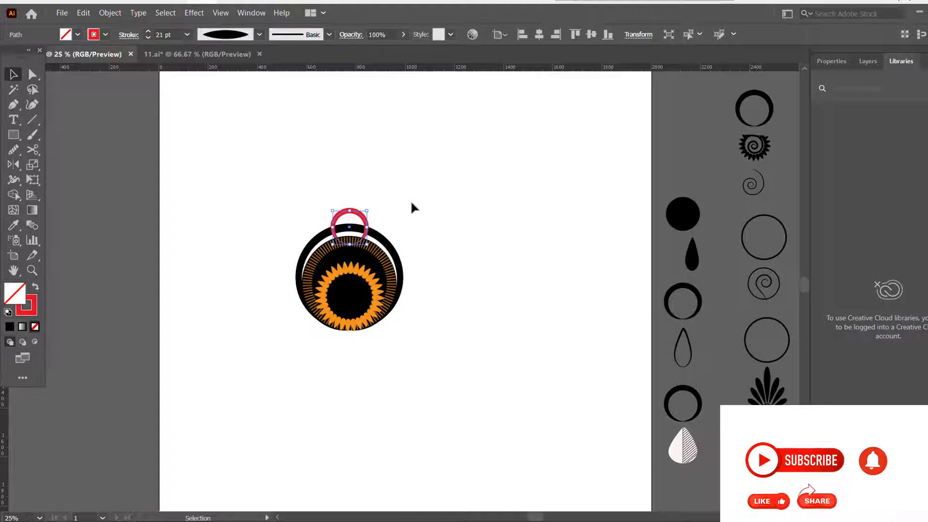
{"action": "left_click_drag", "start_coordinate": [369, 227], "coordinate": [393, 227]}
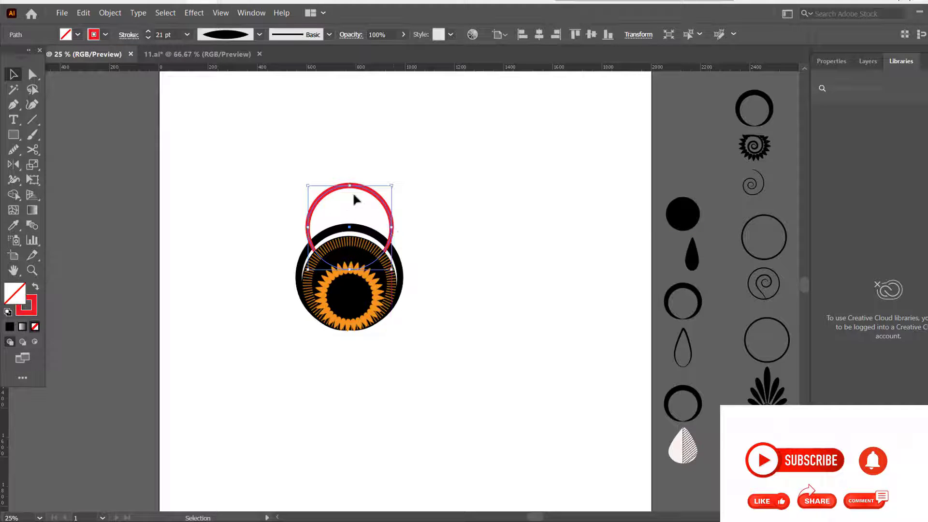
{"action": "mouse_move", "coordinate": [360, 191]}
{"action": "left_mouse_down"}
{"action": "mouse_move", "coordinate": [359, 232]}
{"action": "mouse_move", "coordinate": [421, 216]}
{"action": "mouse_move", "coordinate": [401, 214]}
{"action": "mouse_move", "coordinate": [379, 249]}
{"action": "left_mouse_up"}
{"action": "left_click", "coordinate": [105, 34]}
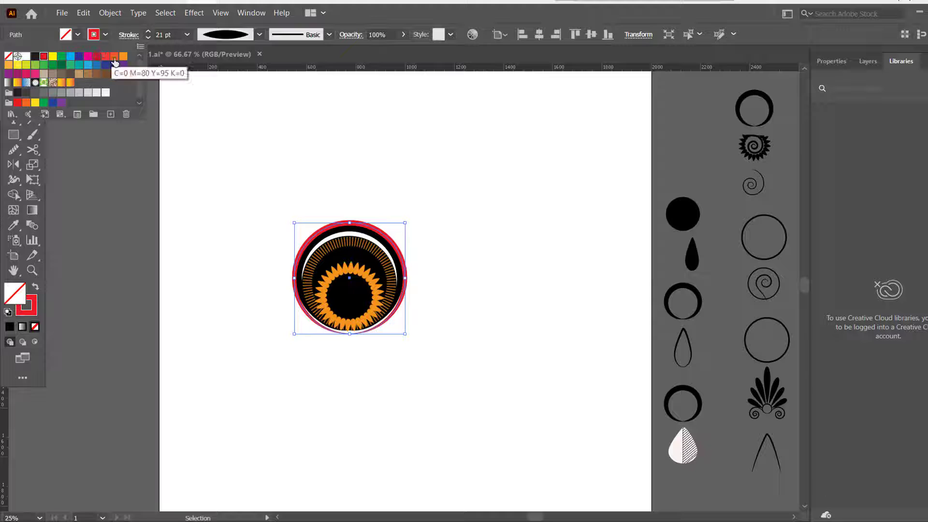
{"action": "left_click", "coordinate": [115, 57]}
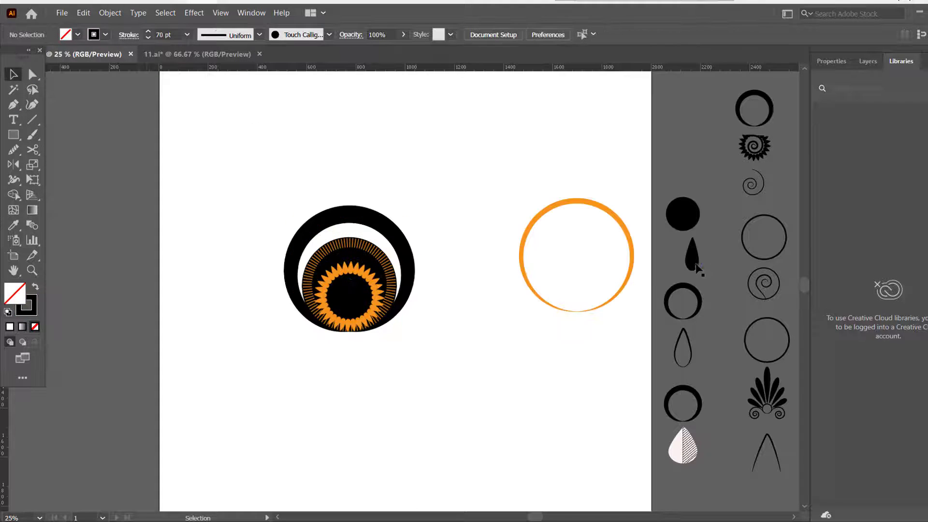
Place the small solid teardrop above the ornament and fill it orange.
{"action": "left_click_drag", "start_coordinate": [692, 254], "coordinate": [338, 179]}
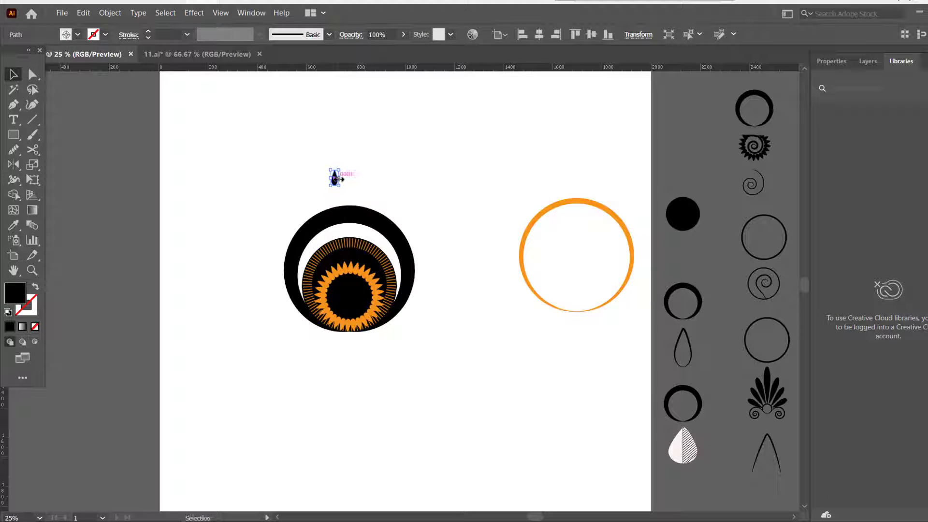
{"action": "left_click", "coordinate": [78, 35]}
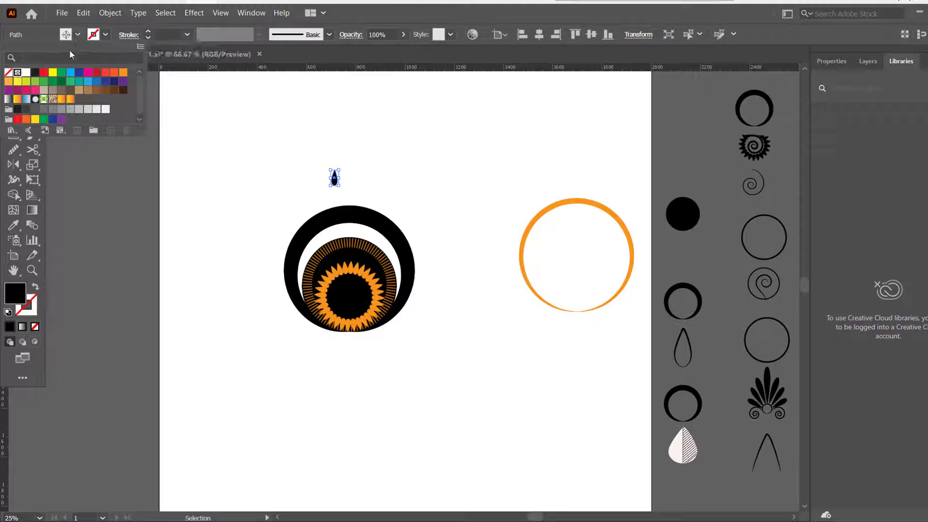
{"action": "left_click", "coordinate": [124, 73]}
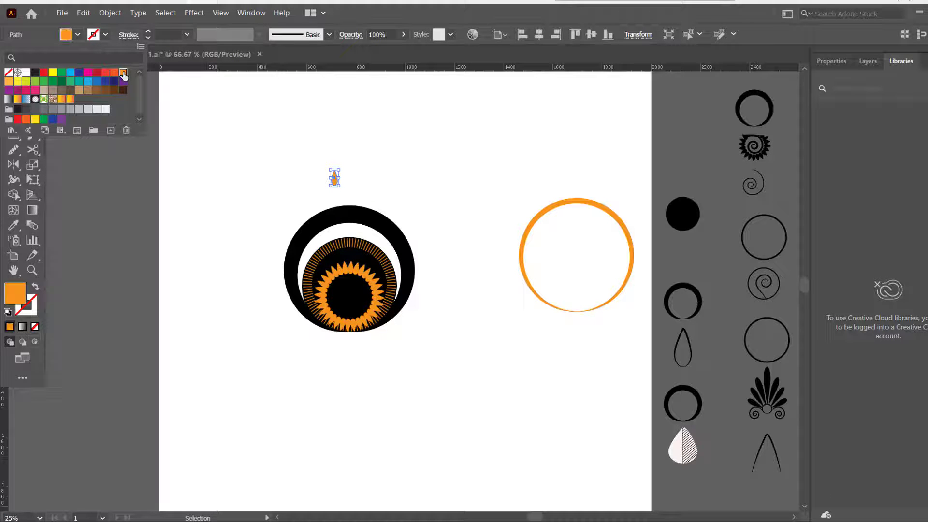
Apply a Radial repeat to the orange teardrop, then increase its radius and instances to fit it over the outer black ring.
{"action": "left_click", "coordinate": [115, 16]}
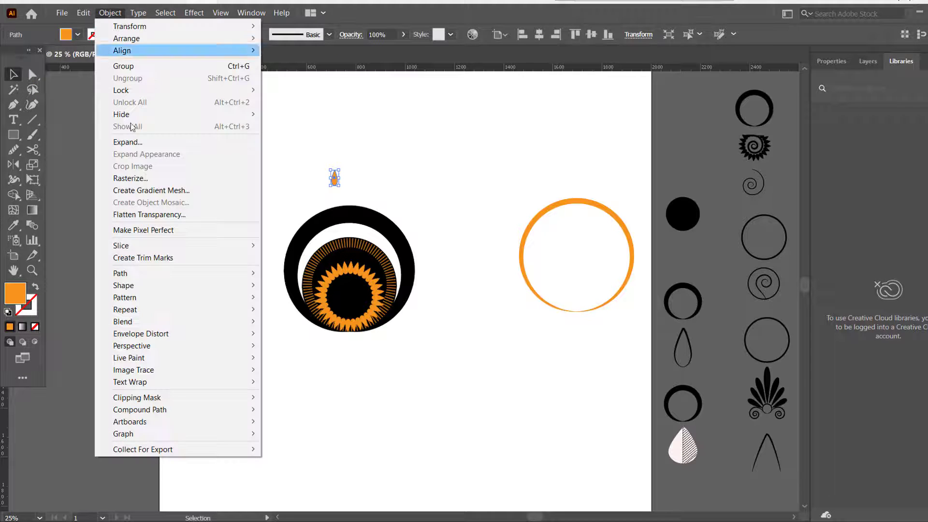
{"action": "mouse_move", "coordinate": [130, 311]}
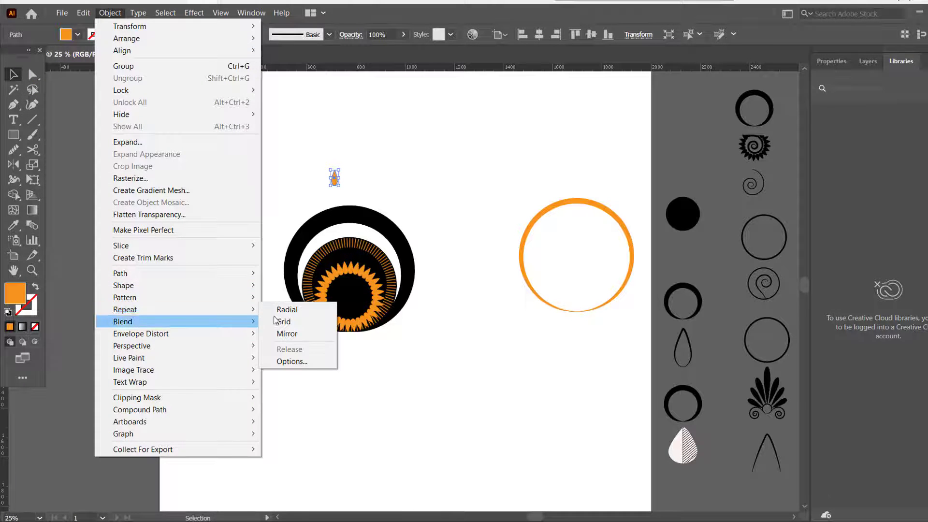
{"action": "left_click", "coordinate": [285, 308]}
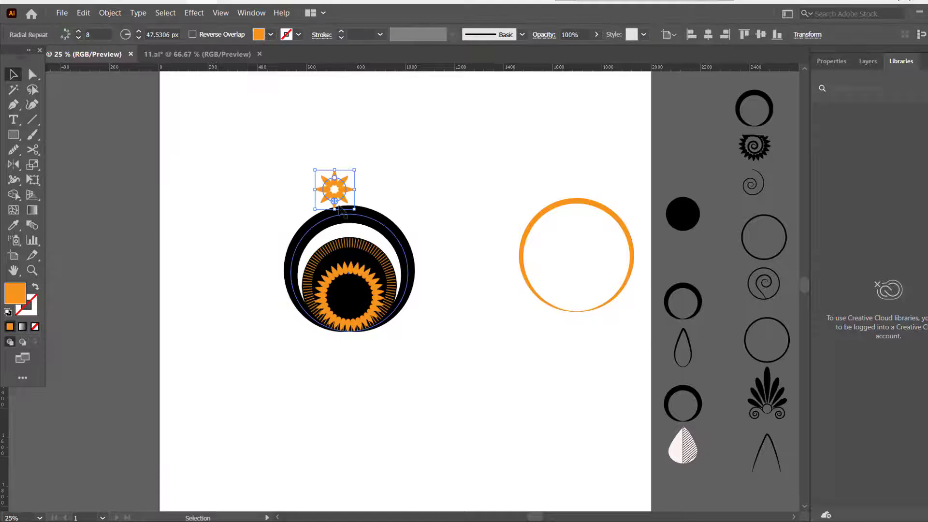
{"action": "left_click_drag", "start_coordinate": [335, 177], "coordinate": [330, 150]}
{"action": "left_click_drag", "start_coordinate": [385, 177], "coordinate": [366, 111]}
{"action": "left_click_drag", "start_coordinate": [387, 177], "coordinate": [372, 223]}
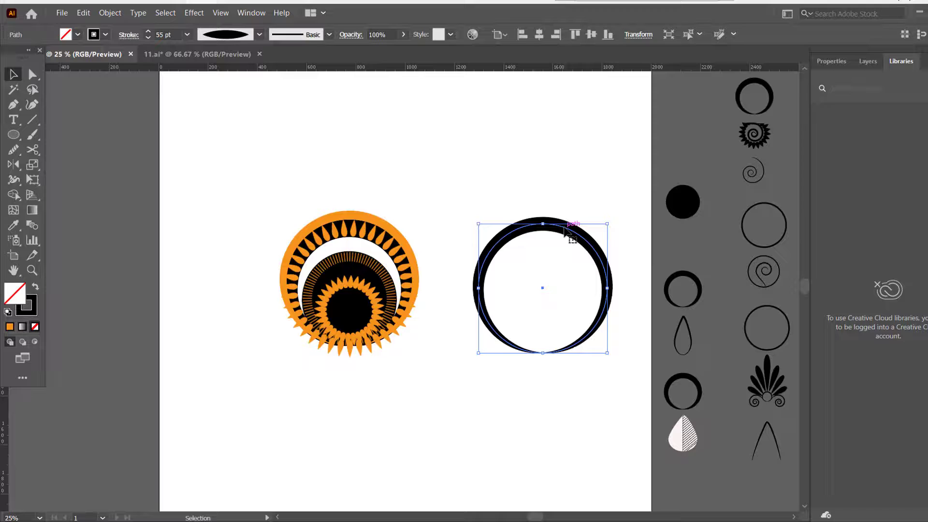
Move the 55 pt black crescent ring over the ornament and enlarge it around the orange ring.
{"action": "left_click_drag", "start_coordinate": [565, 231], "coordinate": [373, 218]}
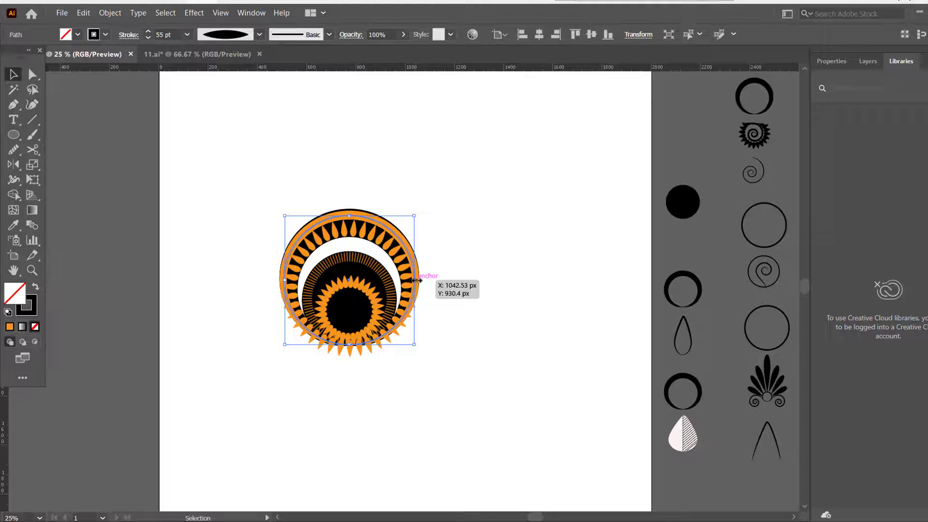
{"action": "mouse_move", "coordinate": [416, 281]}
{"action": "left_mouse_down"}
{"action": "mouse_move", "coordinate": [448, 282]}
{"action": "mouse_move", "coordinate": [434, 281]}
{"action": "left_mouse_up"}
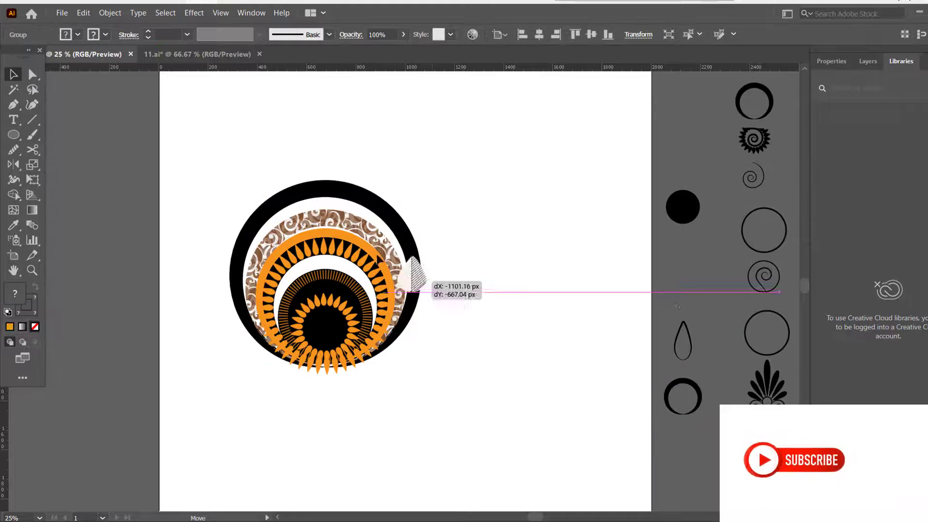
Place the scaled-down half-hatched white teardrop on the upper middle of the outermost black ring.
{"action": "mouse_move", "coordinate": [384, 261]}
{"action": "left_mouse_down"}
{"action": "mouse_move", "coordinate": [319, 184]}
{"action": "mouse_move", "coordinate": [479, 203]}
{"action": "mouse_move", "coordinate": [486, 194]}
{"action": "left_mouse_up"}
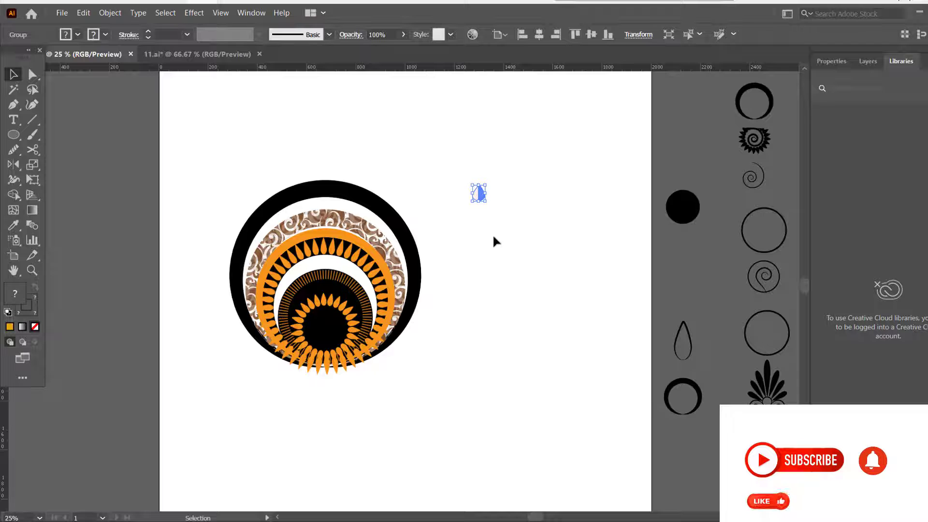
{"action": "left_click", "coordinate": [491, 208]}
{"action": "left_click_drag", "start_coordinate": [480, 195], "coordinate": [325, 188]}
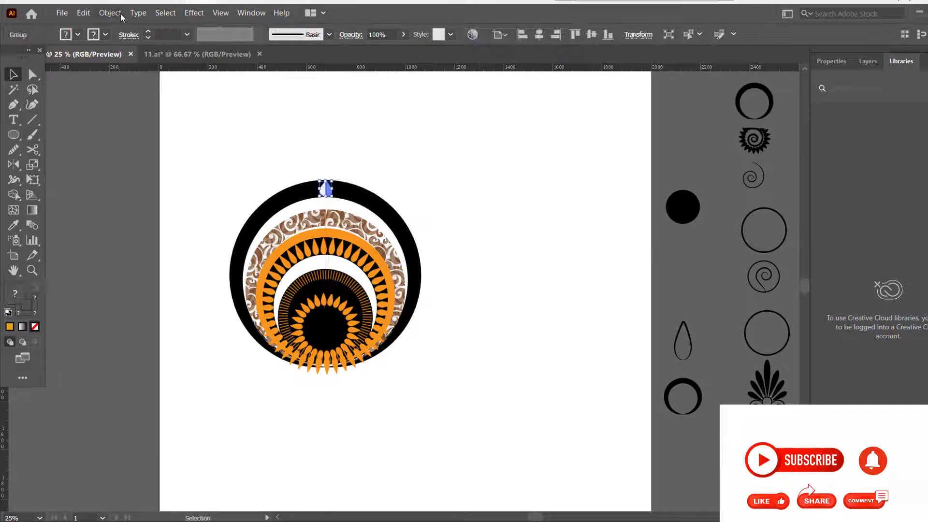
Apply a Radial repeat to the half-hatched teardrop, increase it to 43 instances, and fit it over the outermost black ring.
{"action": "left_click", "coordinate": [110, 13]}
{"action": "mouse_move", "coordinate": [164, 309]}
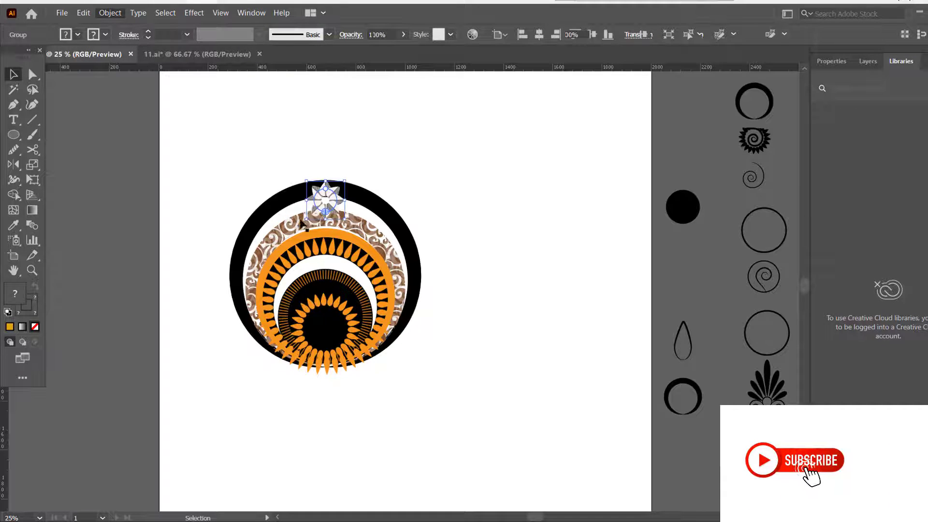
{"action": "left_click_drag", "start_coordinate": [325, 190], "coordinate": [316, 137]}
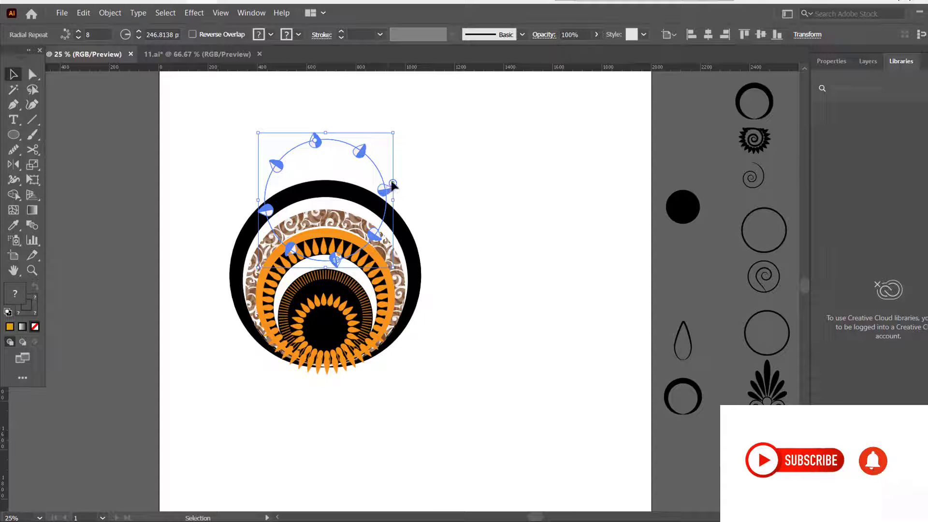
{"action": "left_click_drag", "start_coordinate": [392, 185], "coordinate": [390, 151]}
{"action": "left_click", "coordinate": [329, 199]}
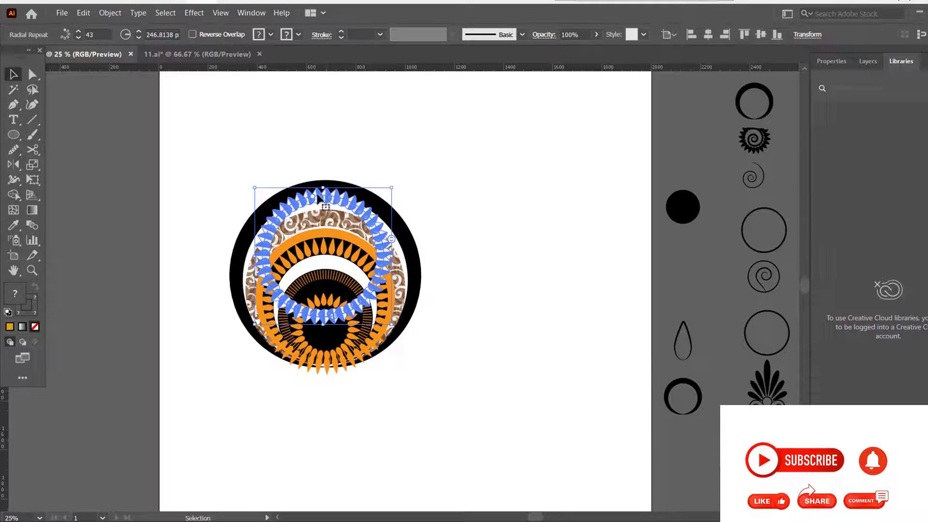
{"action": "mouse_move", "coordinate": [318, 197]}
{"action": "left_mouse_down"}
{"action": "mouse_move", "coordinate": [312, 157]}
{"action": "mouse_move", "coordinate": [310, 178]}
{"action": "mouse_move", "coordinate": [327, 183]}
{"action": "left_mouse_up"}
{"action": "key", "text": "ctrl+shift+a"}
Place the spiky spiral motif beside the ornament and apply a Radial repeat with a radius of about 363 px and 29 instances.
{"action": "scroll", "coordinate": [532, 290], "scroll_direction": "up", "scroll_amount": 3}
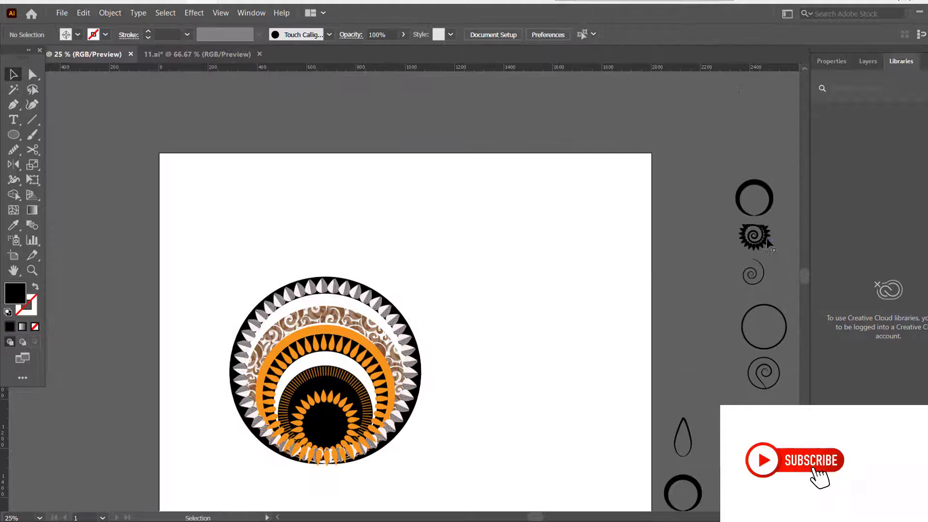
{"action": "left_click", "coordinate": [766, 237]}
{"action": "left_click_drag", "start_coordinate": [766, 242], "coordinate": [514, 253]}
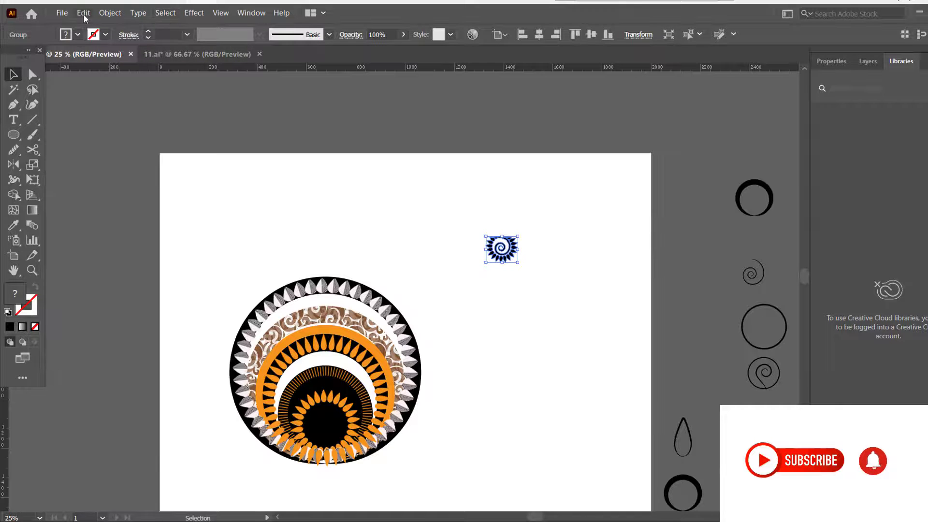
{"action": "left_click", "coordinate": [109, 13]}
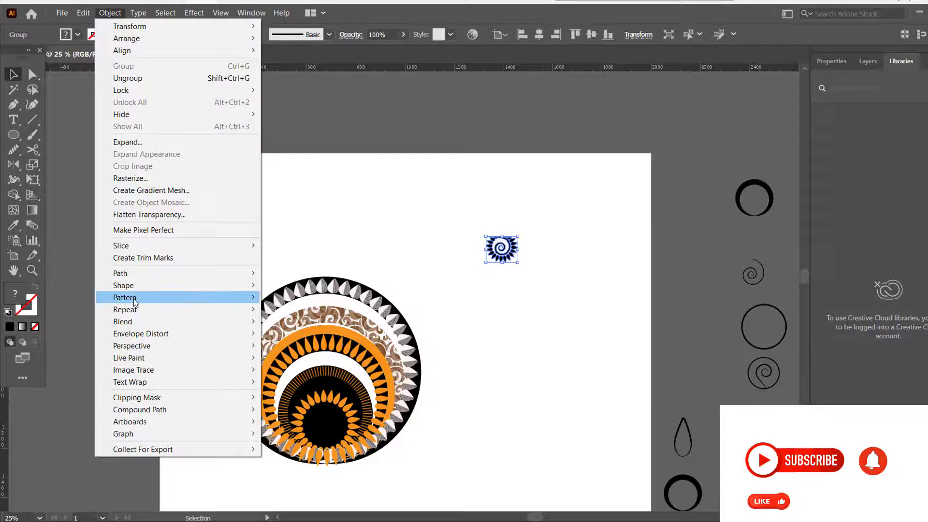
{"action": "mouse_move", "coordinate": [137, 311]}
{"action": "left_click", "coordinate": [289, 311]}
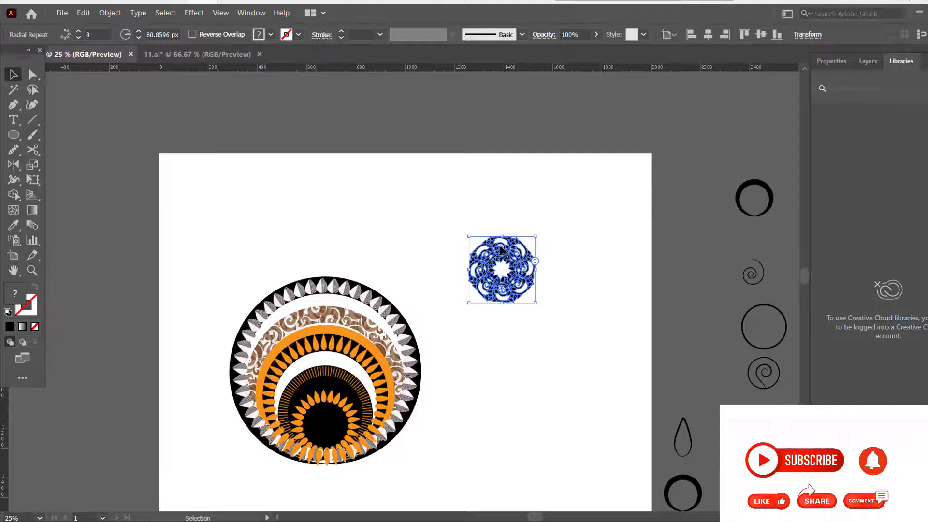
{"action": "left_click_drag", "start_coordinate": [480, 217], "coordinate": [456, 192]}
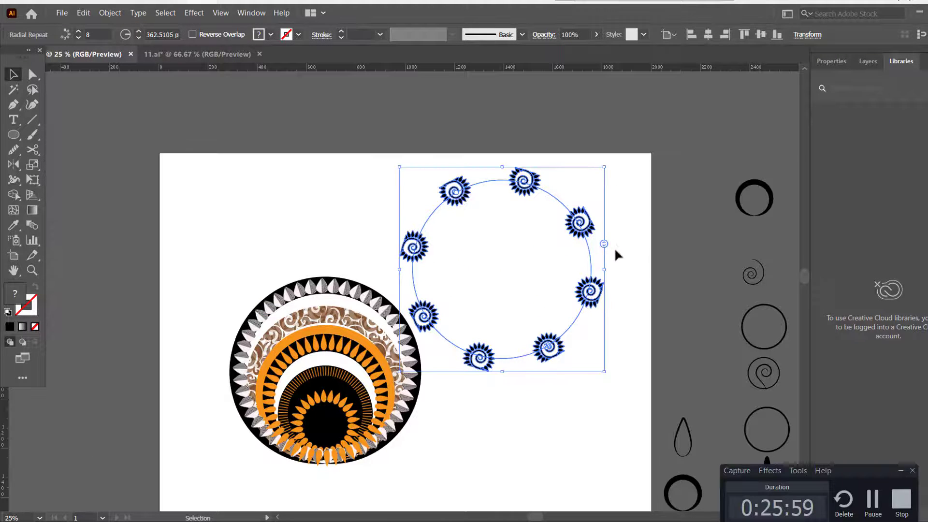
{"action": "left_click_drag", "start_coordinate": [605, 245], "coordinate": [576, 139]}
Fit the spiral repeat around the ornament with 19 instances and a radius of about 442 px.
{"action": "left_click_drag", "start_coordinate": [531, 184], "coordinate": [362, 286]}
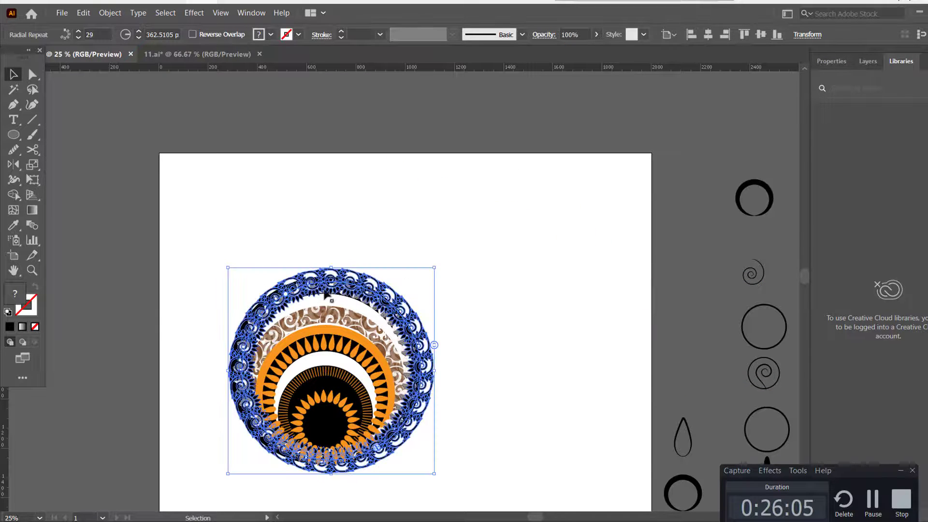
{"action": "left_click_drag", "start_coordinate": [436, 346], "coordinate": [433, 303]}
{"action": "left_click_drag", "start_coordinate": [286, 297], "coordinate": [267, 282]}
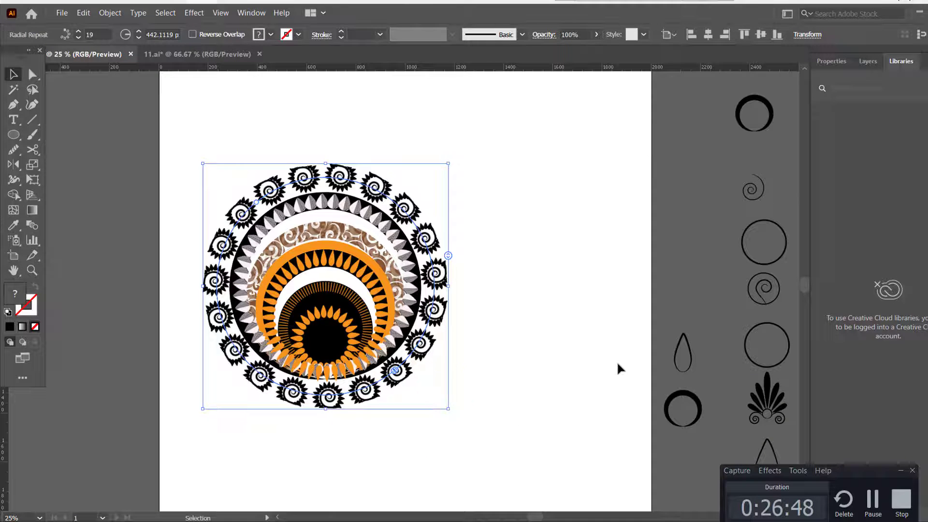
{"action": "left_click", "coordinate": [618, 369]}
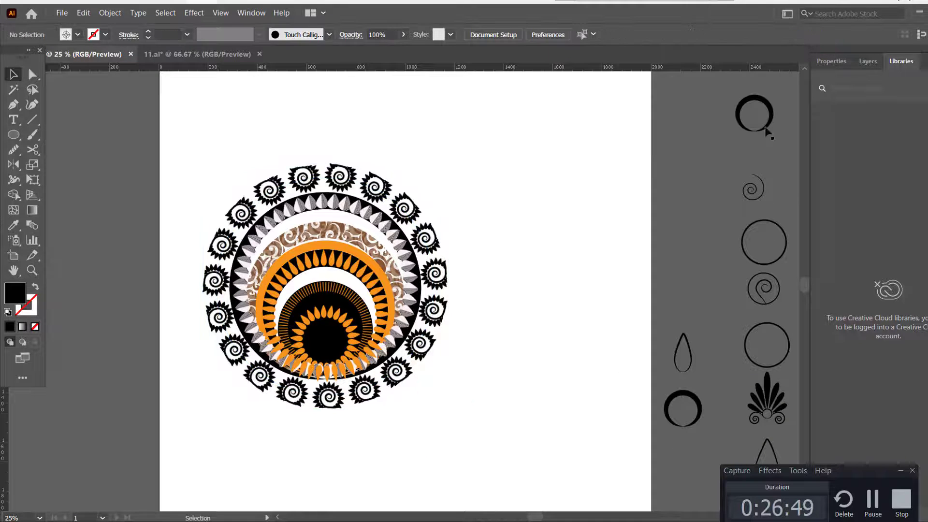
Place the thin-outlined circle on the artboard beside the ornament and set its stroke to 18 pt.
{"action": "mouse_move", "coordinate": [787, 246]}
{"action": "left_mouse_down"}
{"action": "mouse_move", "coordinate": [692, 234]}
{"action": "mouse_move", "coordinate": [570, 288]}
{"action": "left_mouse_up"}
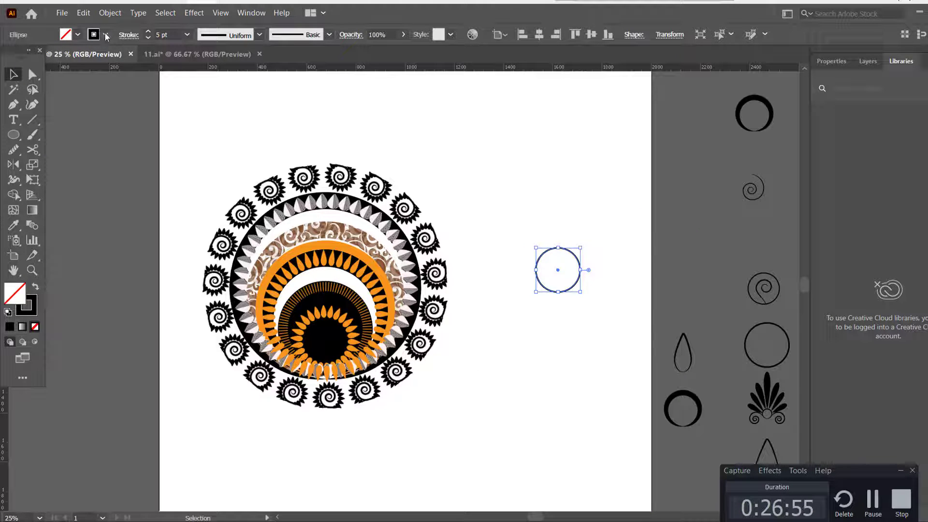
{"action": "left_click", "coordinate": [148, 32]}
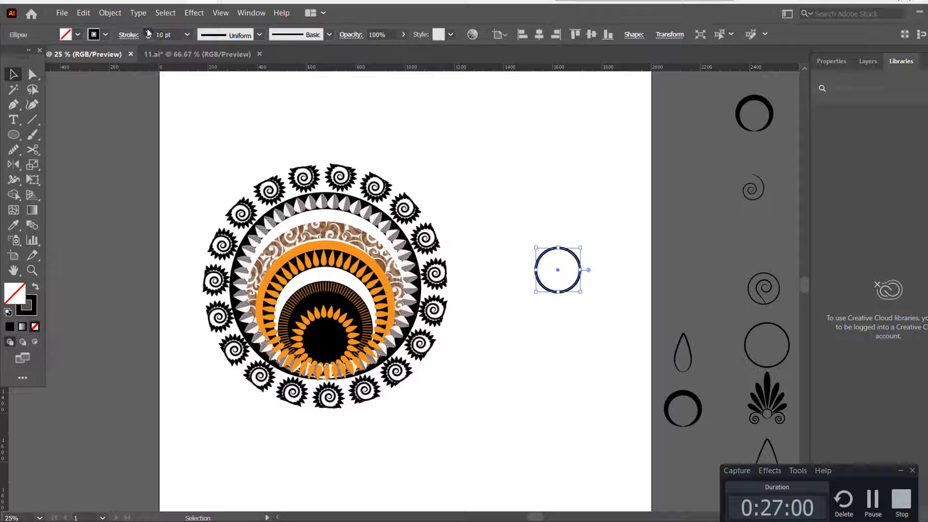
{"action": "left_click", "coordinate": [148, 32]}
{"action": "left_click", "coordinate": [149, 32]}
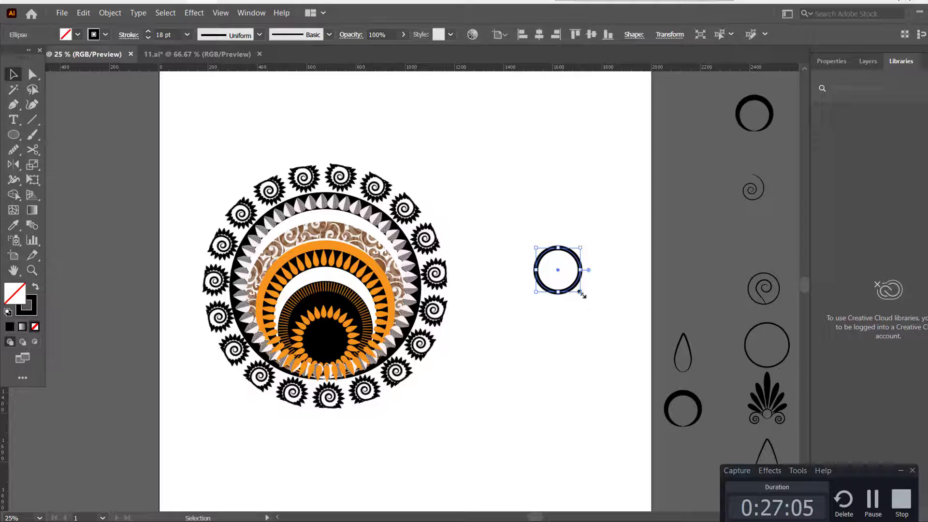
Enlarge the outlined circle, give it a 32 pt stroke, and centre it around the spiral repeat as an outer border.
{"action": "left_click_drag", "start_coordinate": [583, 295], "coordinate": [642, 353]}
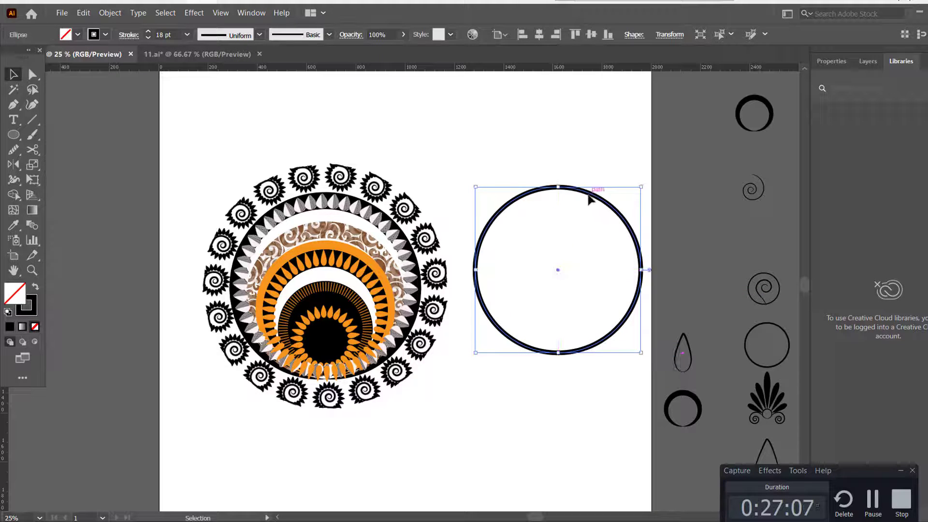
{"action": "left_click_drag", "start_coordinate": [589, 198], "coordinate": [532, 121]}
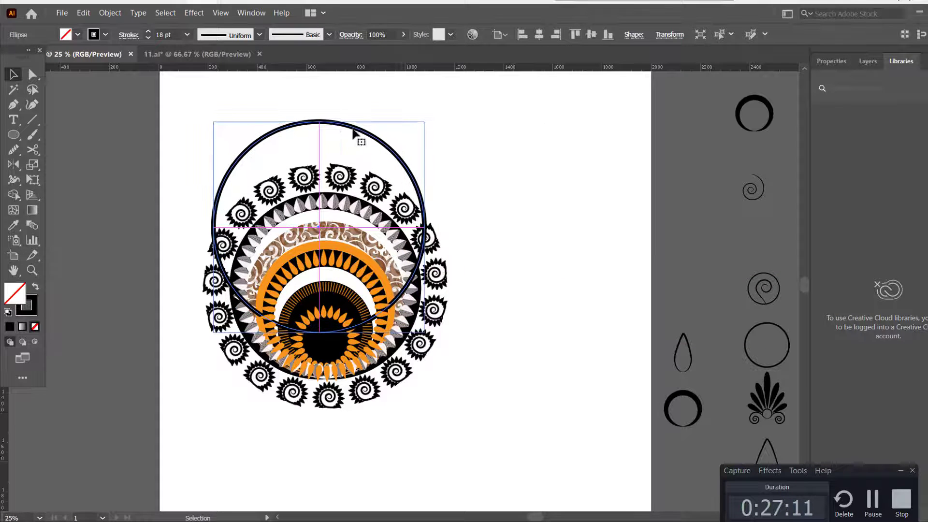
{"action": "left_click_drag", "start_coordinate": [333, 124], "coordinate": [340, 201]}
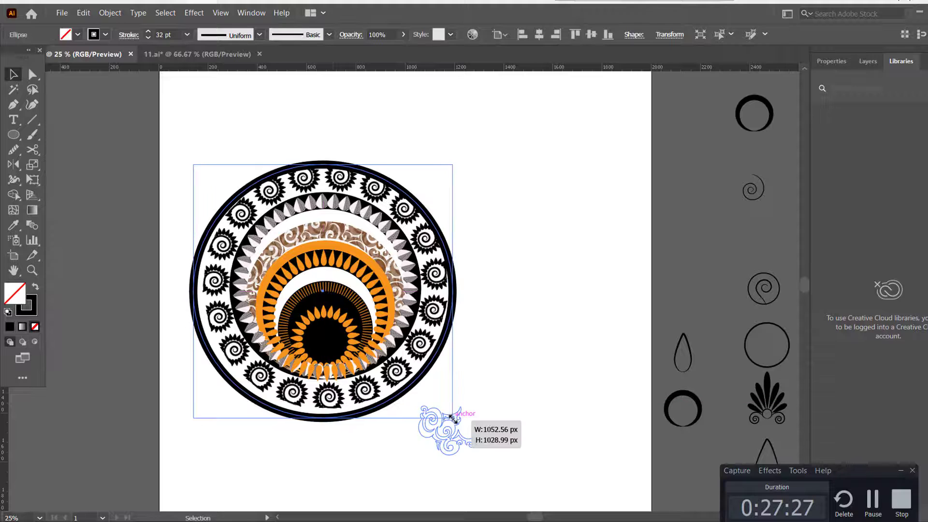
{"action": "mouse_move", "coordinate": [455, 420]}
{"action": "left_mouse_down"}
{"action": "mouse_move", "coordinate": [444, 406]}
{"action": "mouse_move", "coordinate": [452, 415]}
{"action": "left_mouse_up"}
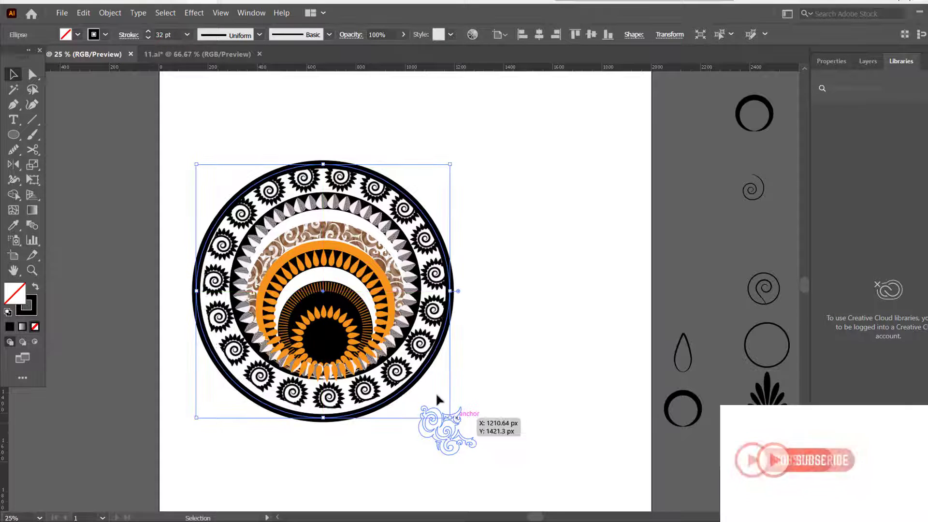
{"action": "left_click_drag", "start_coordinate": [402, 392], "coordinate": [405, 386]}
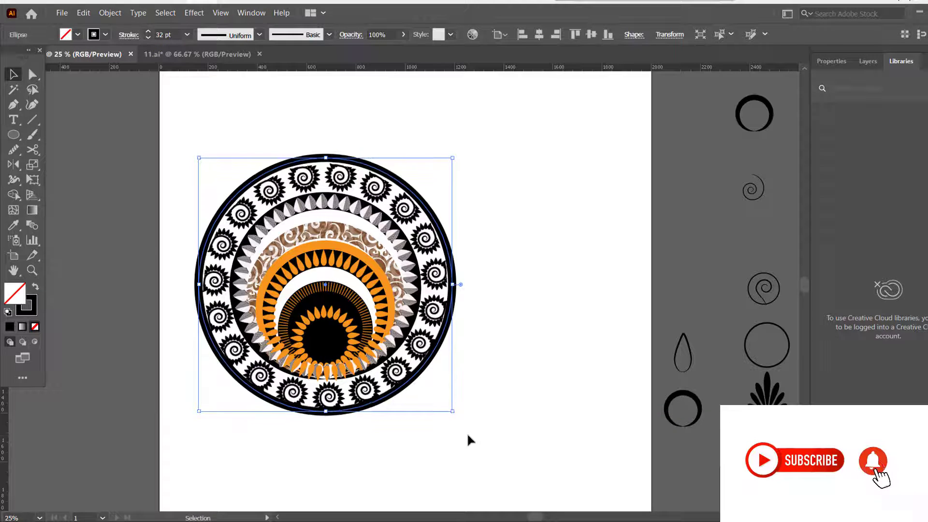
Place the palmette motif on the artboard beside the ornament and scale it down to roughly half its size.
{"action": "left_click", "coordinate": [530, 374]}
{"action": "scroll", "coordinate": [530, 373], "scroll_direction": "up", "scroll_amount": 1}
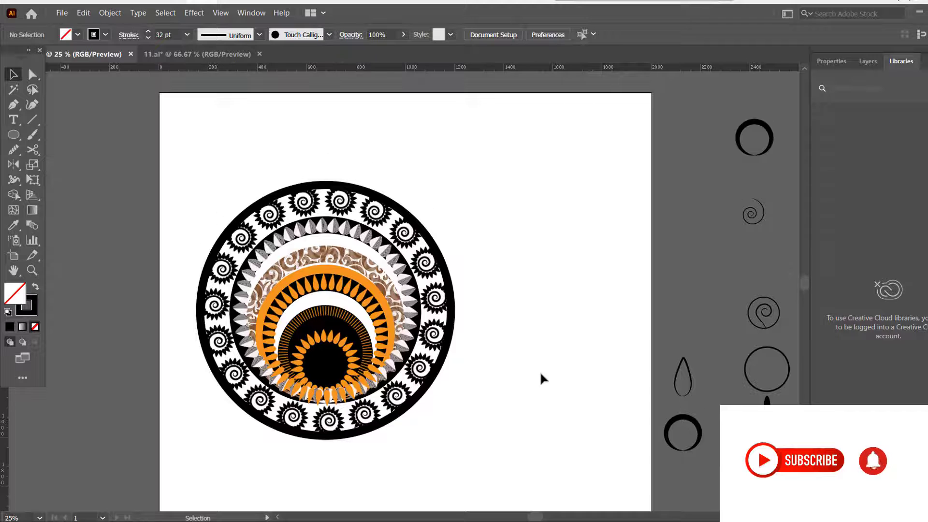
{"action": "left_click", "coordinate": [769, 409]}
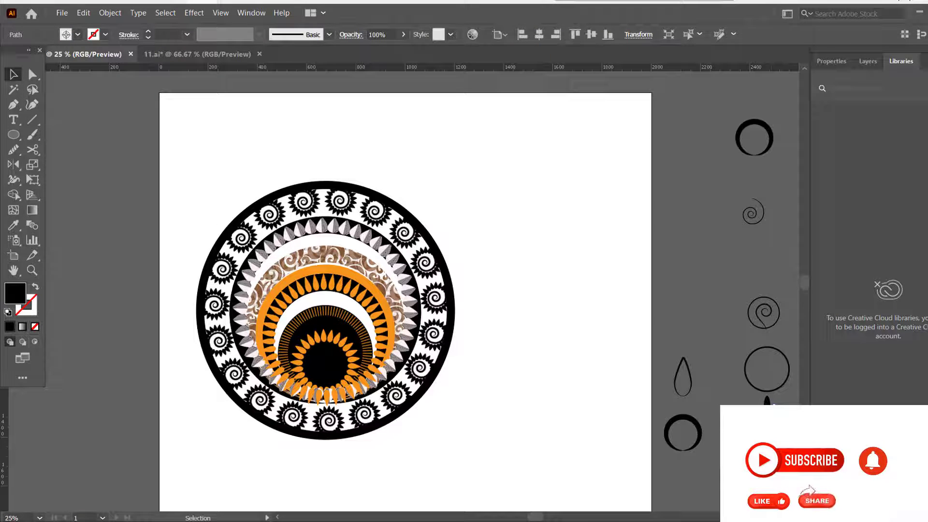
{"action": "left_click", "coordinate": [783, 423]}
{"action": "left_click_drag", "start_coordinate": [767, 408], "coordinate": [549, 231]}
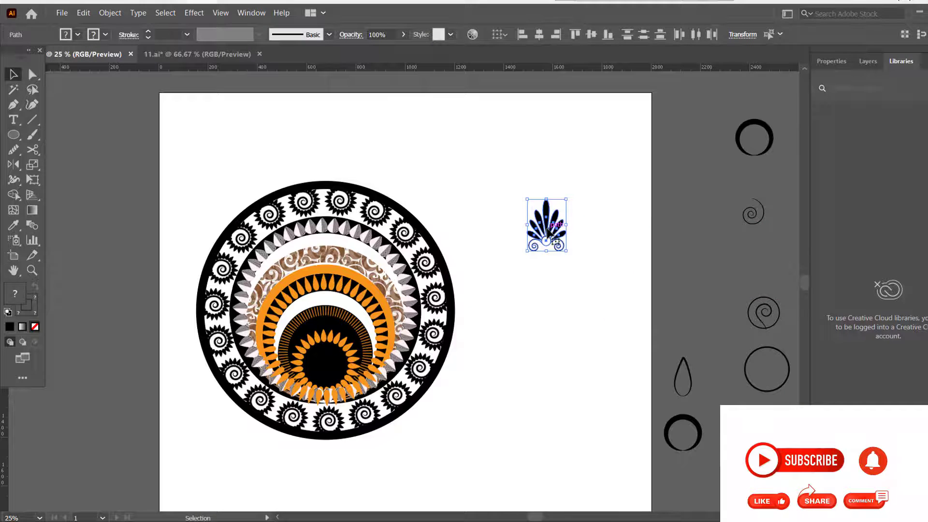
{"action": "left_click", "coordinate": [109, 13]}
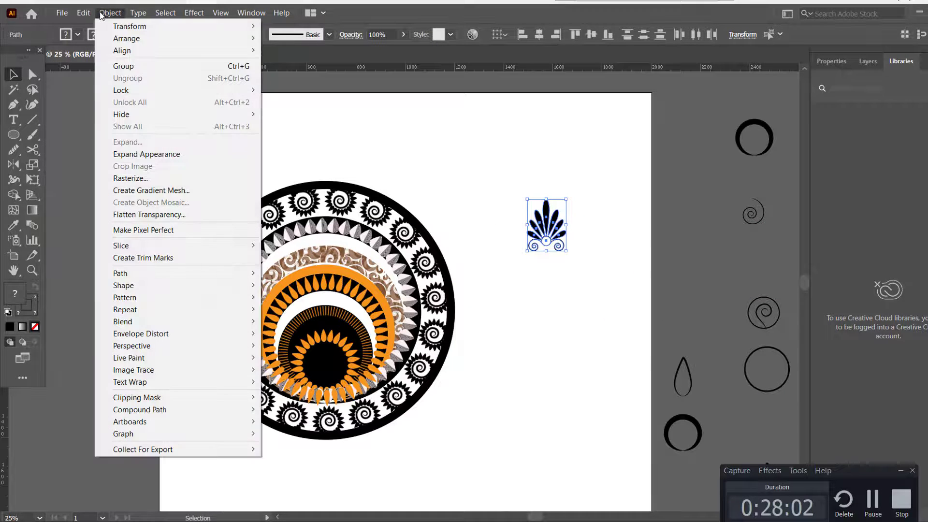
{"action": "left_click", "coordinate": [505, 183]}
{"action": "left_click", "coordinate": [511, 181]}
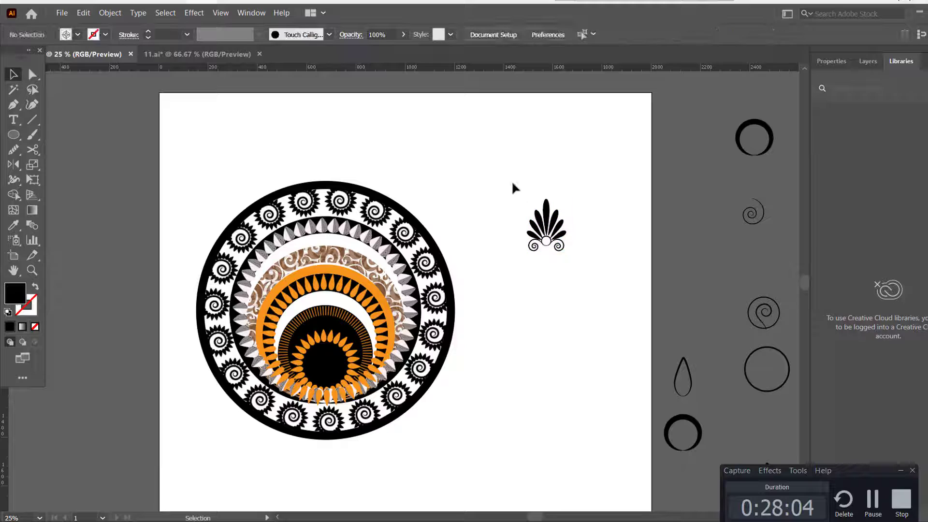
{"action": "left_click", "coordinate": [561, 234]}
{"action": "left_click_drag", "start_coordinate": [567, 225], "coordinate": [559, 225]}
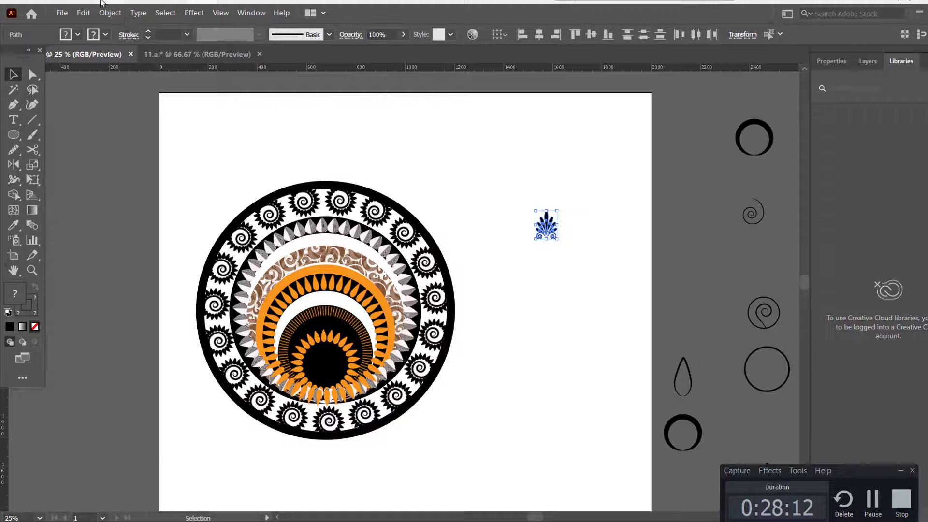
Apply a Radial repeat to the palmette with 30 instances and a radius of about 516 px.
{"action": "left_click", "coordinate": [111, 14]}
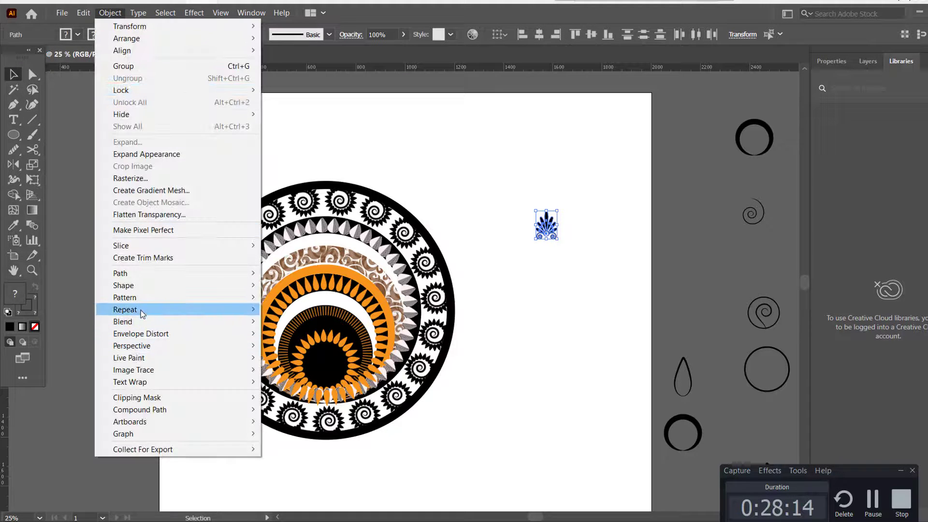
{"action": "mouse_move", "coordinate": [145, 310]}
{"action": "left_click", "coordinate": [278, 309]}
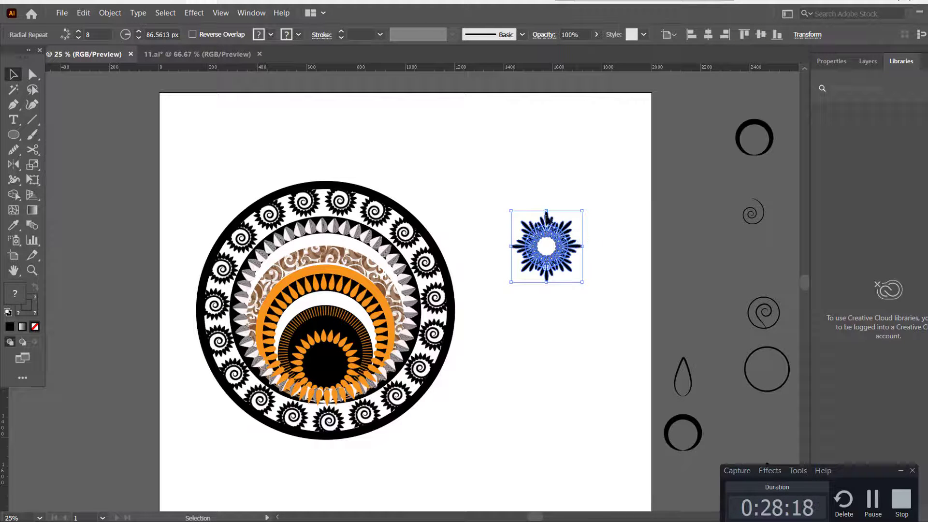
{"action": "left_click_drag", "start_coordinate": [547, 219], "coordinate": [532, 125]}
{"action": "left_click_drag", "start_coordinate": [693, 217], "coordinate": [664, 98]}
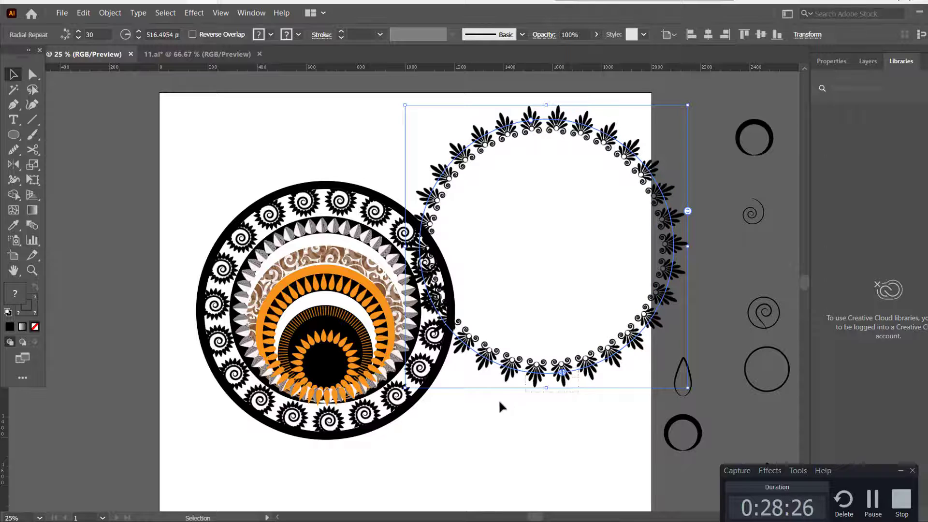
Fit the palmette repeat around the ornament's outer border with a radius of about 584 px.
{"action": "left_click", "coordinate": [309, 439]}
{"action": "left_click", "coordinate": [529, 429]}
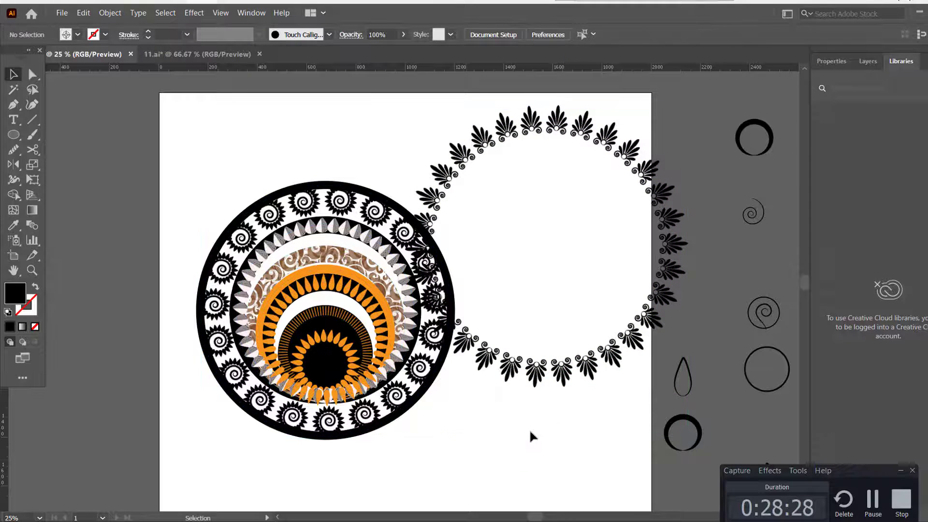
{"action": "left_click_drag", "start_coordinate": [564, 370], "coordinate": [337, 431]}
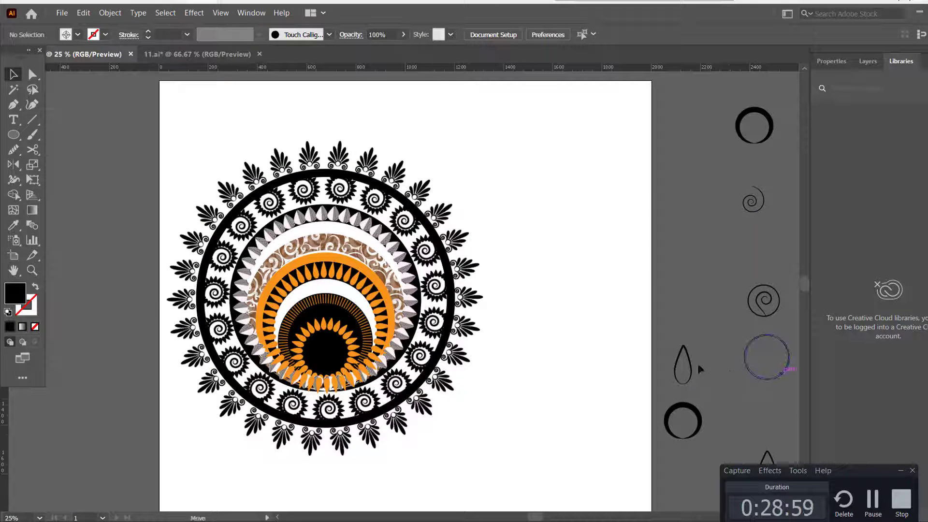
Enlarge the thin-outlined circle, centre it around the palmette ring, and give it a 27 pt stroke.
{"action": "left_click_drag", "start_coordinate": [700, 370], "coordinate": [738, 323]}
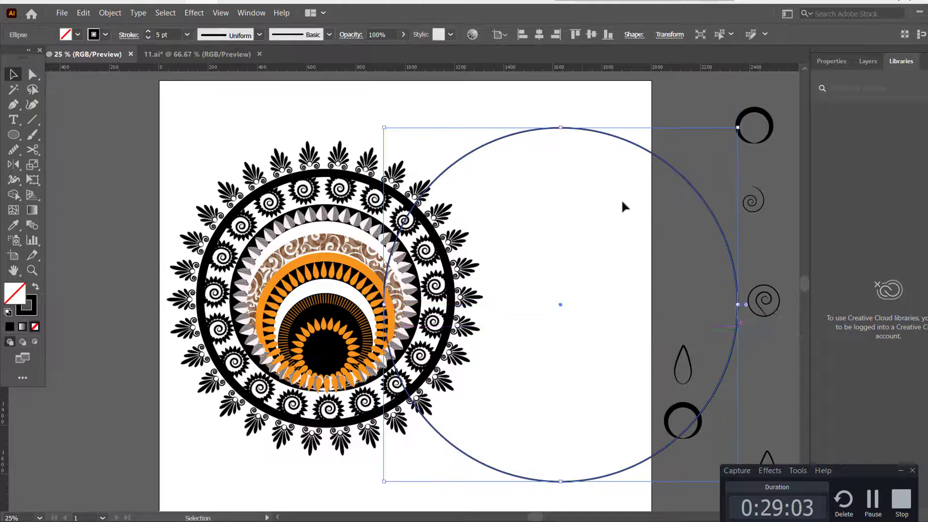
{"action": "left_click_drag", "start_coordinate": [608, 139], "coordinate": [383, 137]}
{"action": "scroll", "coordinate": [567, 381], "scroll_direction": "up", "scroll_amount": 1}
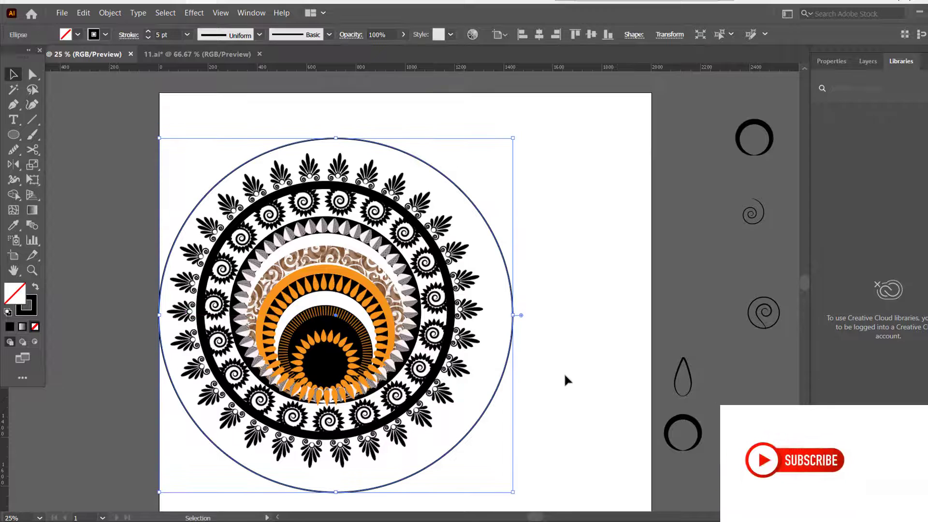
{"action": "left_click_drag", "start_coordinate": [515, 493], "coordinate": [493, 475]}
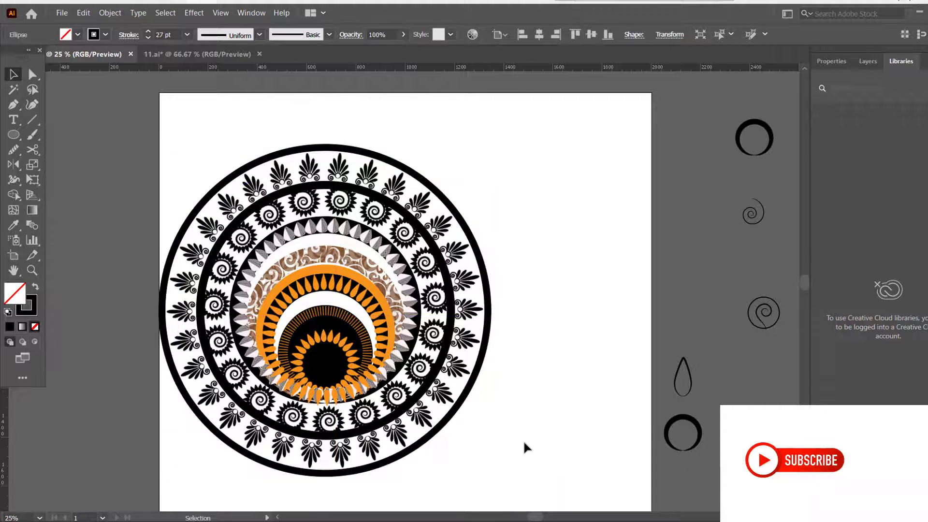
{"action": "left_click", "coordinate": [525, 444]}
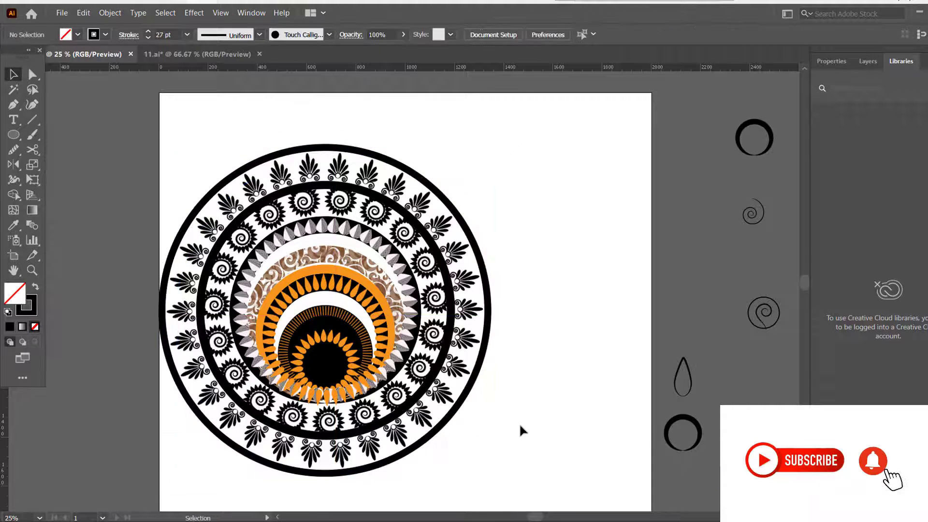
Separate the palmette repeat into individual motifs and place an upside-down copy of one beside the ornament.
{"action": "left_click", "coordinate": [450, 399]}
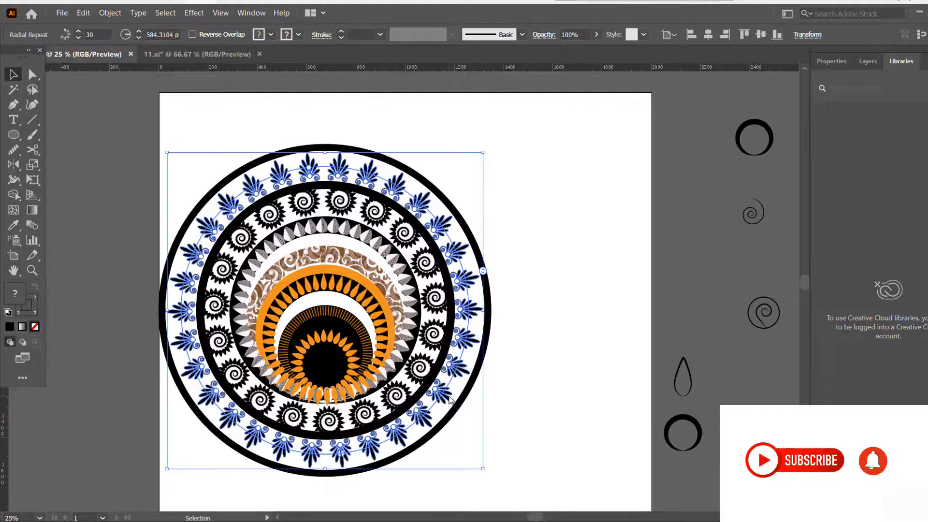
{"action": "right_click", "coordinate": [450, 399]}
{"action": "mouse_move", "coordinate": [481, 459]}
{"action": "left_click", "coordinate": [551, 364]}
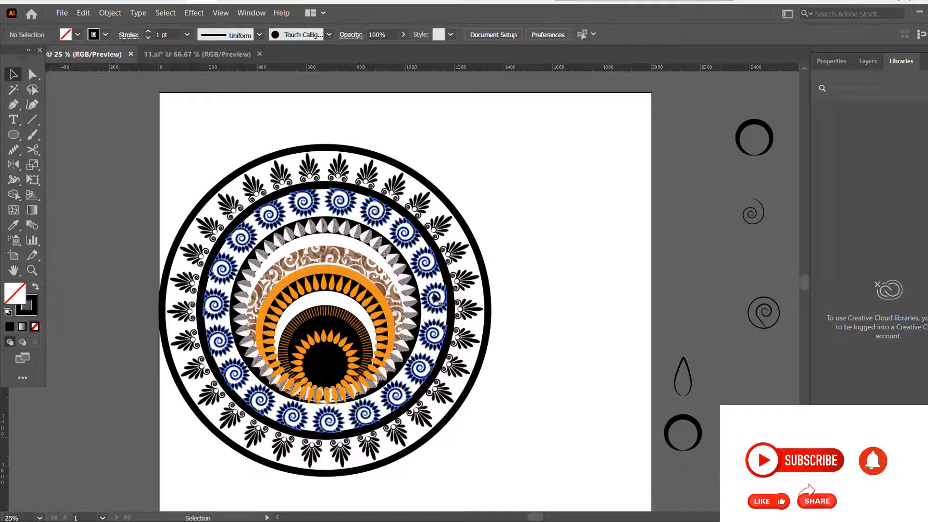
{"action": "left_click", "coordinate": [474, 313]}
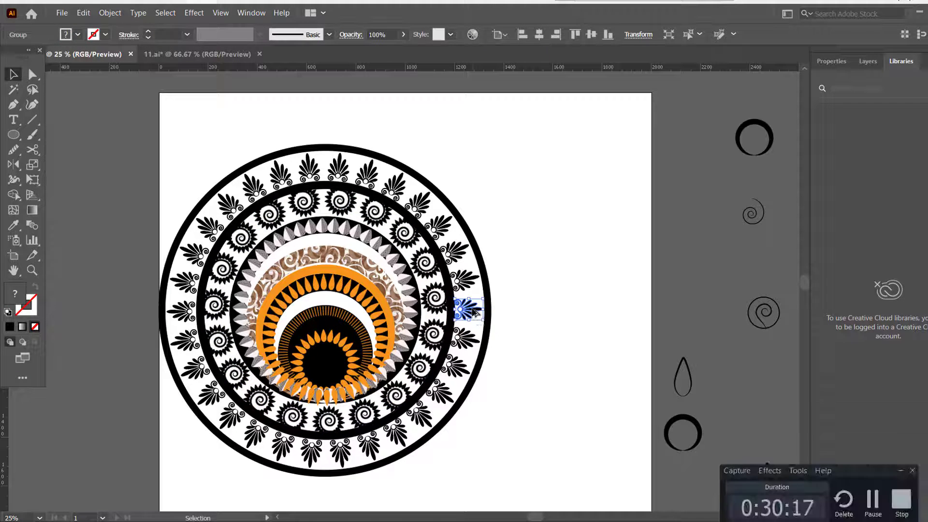
{"action": "left_click_drag", "start_coordinate": [475, 313], "coordinate": [536, 330]}
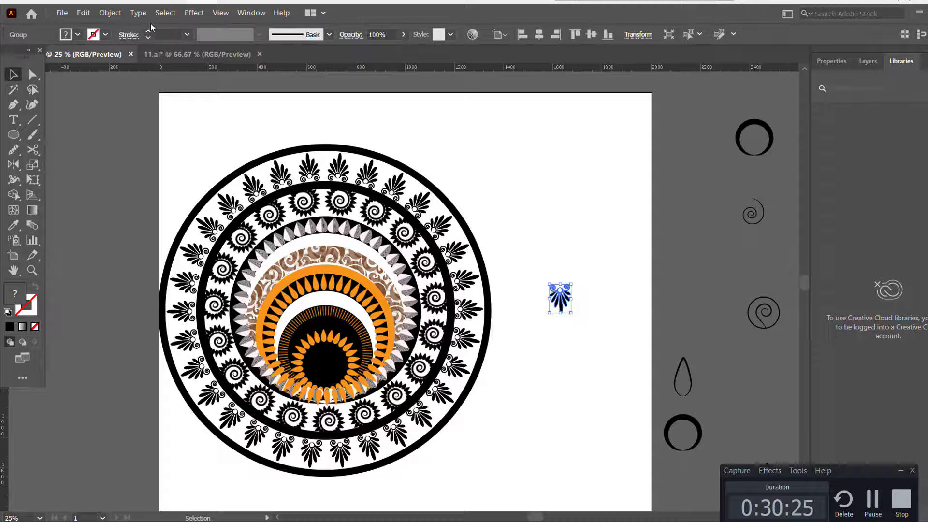
Apply a Radial repeat with 40 instances and a radius of about 493 px to the inverted palmette, and move it onto the ornament.
{"action": "left_click", "coordinate": [110, 13]}
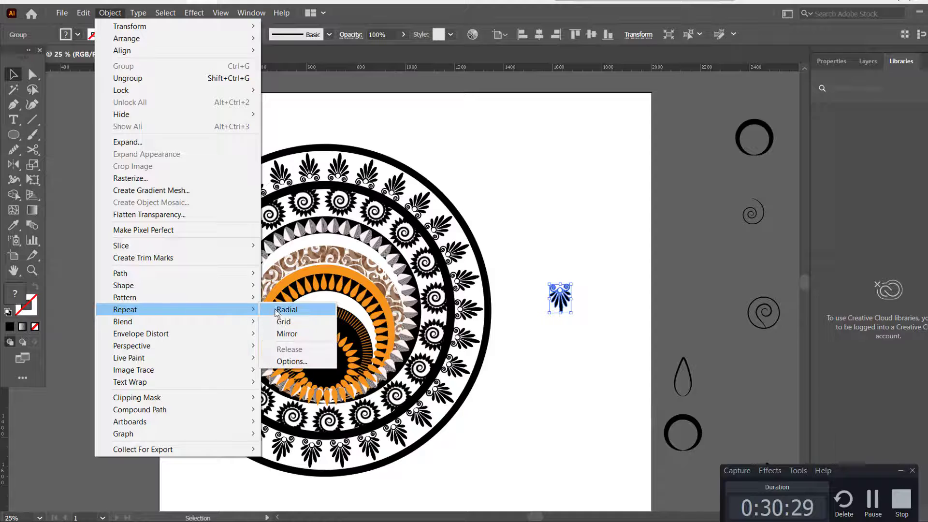
{"action": "left_click", "coordinate": [280, 310]}
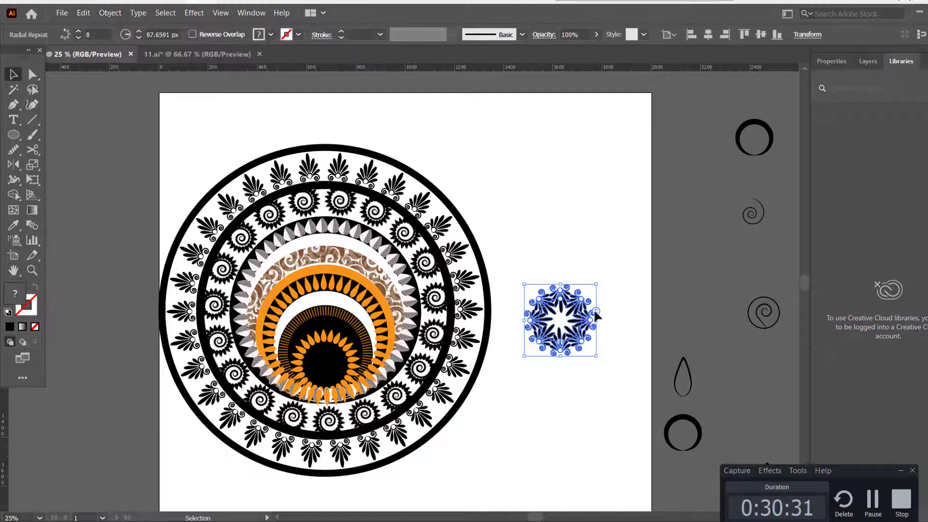
{"action": "left_click_drag", "start_coordinate": [560, 301], "coordinate": [545, 198]}
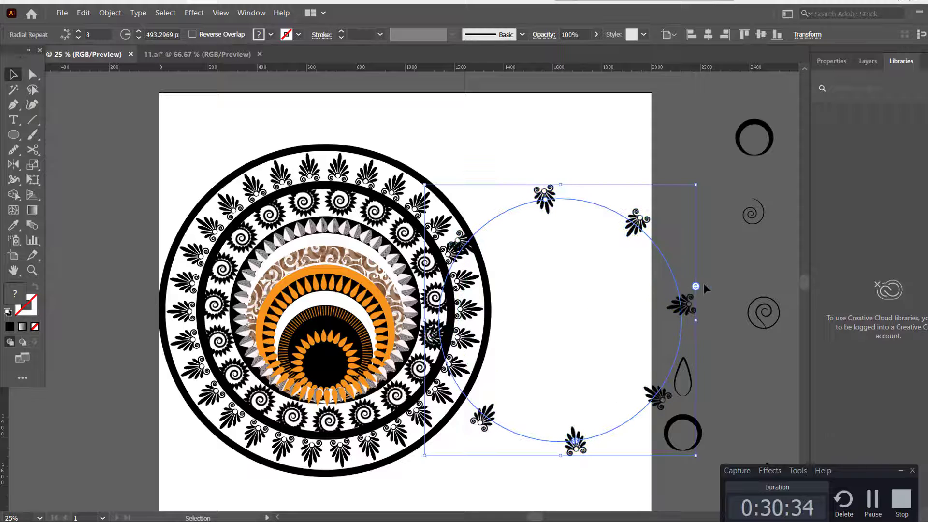
{"action": "left_click_drag", "start_coordinate": [696, 286], "coordinate": [631, 121]}
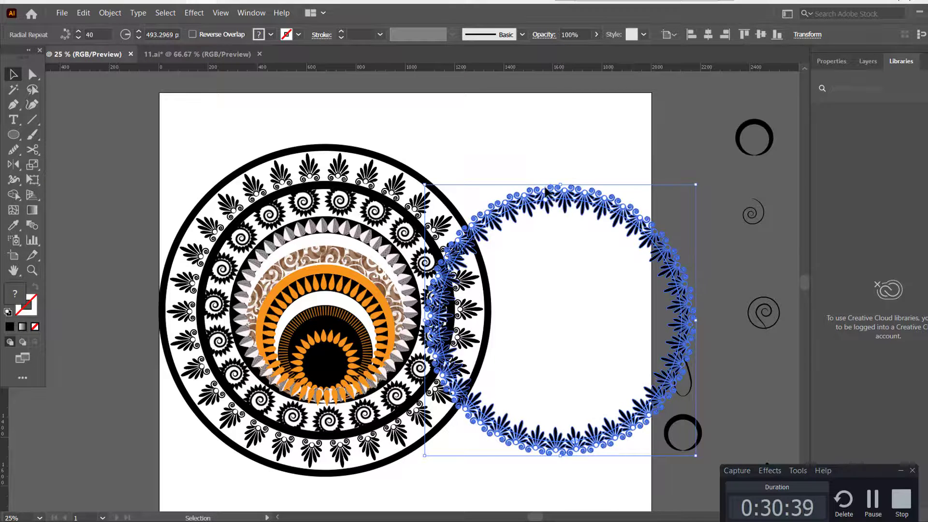
{"action": "left_click_drag", "start_coordinate": [546, 192], "coordinate": [306, 145]}
{"action": "left_click", "coordinate": [541, 128]}
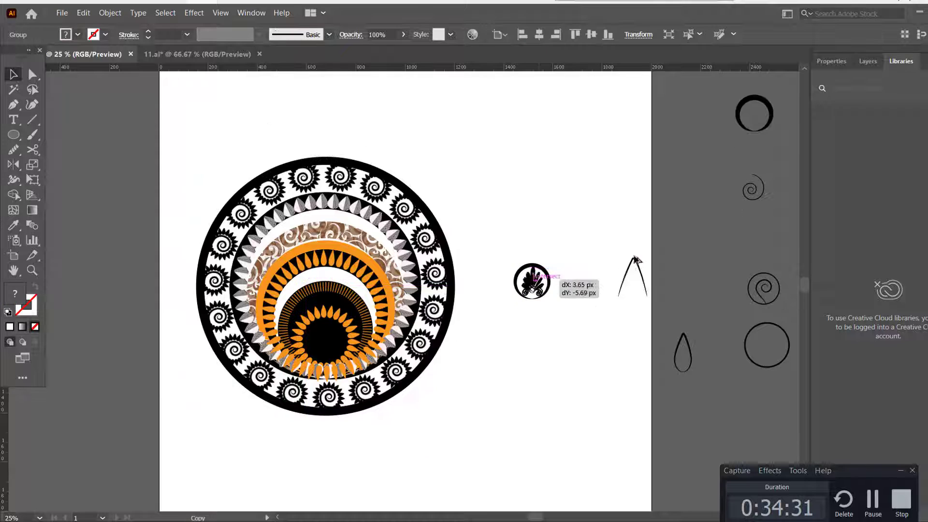
Set a copy of the palmette aside and fit a Radial repeat of the circled palmette around the ornament with 28 instances.
{"action": "left_click_drag", "start_coordinate": [636, 258], "coordinate": [678, 245]}
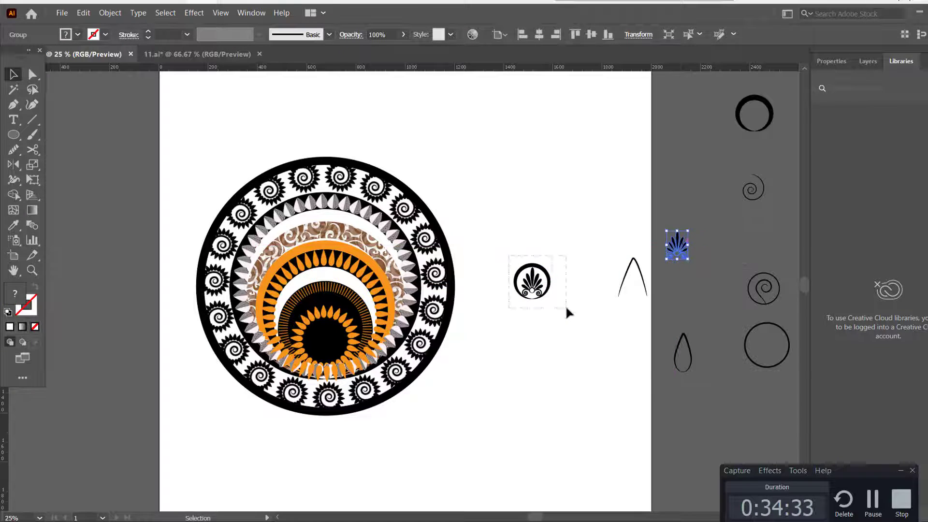
{"action": "left_click_drag", "start_coordinate": [566, 309], "coordinate": [565, 306]}
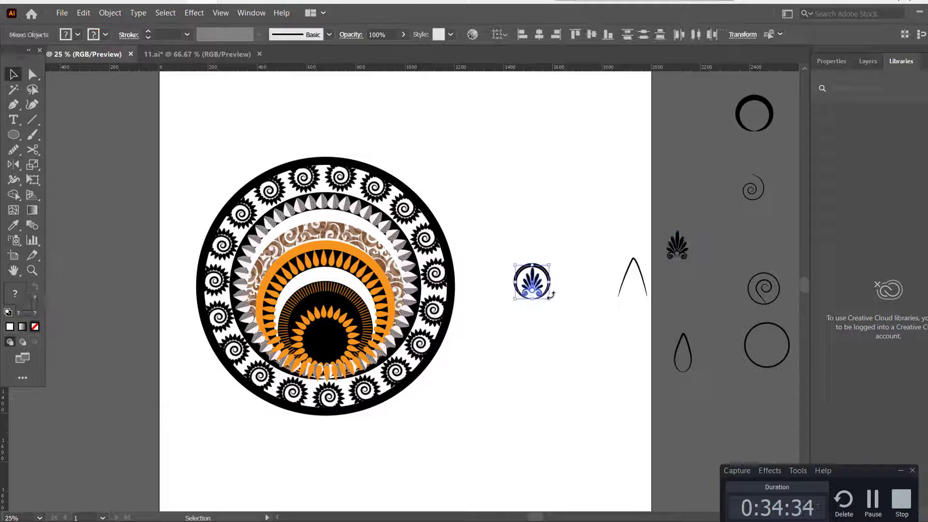
{"action": "left_click", "coordinate": [110, 14]}
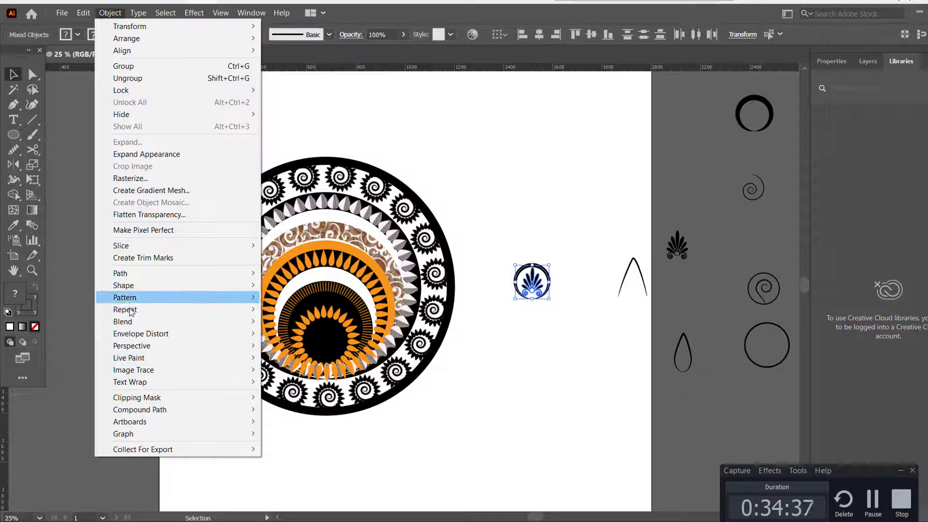
{"action": "mouse_move", "coordinate": [136, 316]}
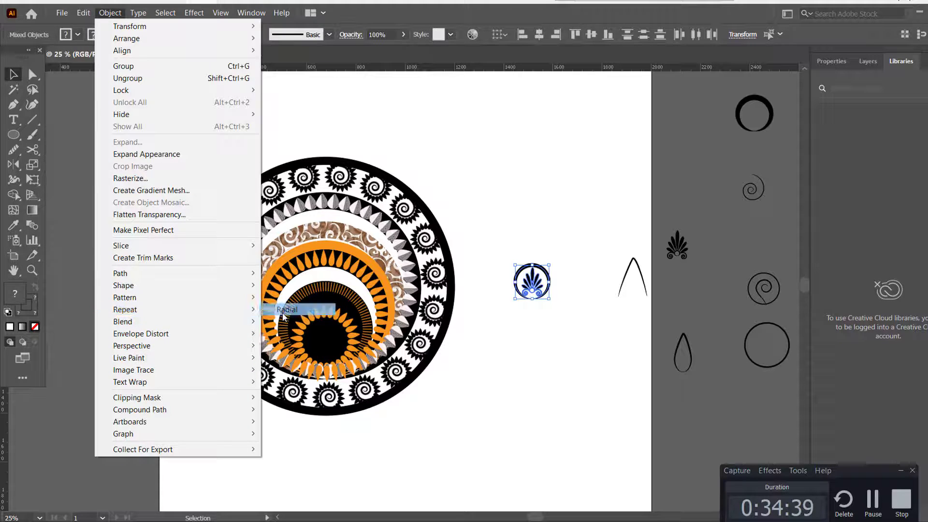
{"action": "left_click", "coordinate": [287, 309]}
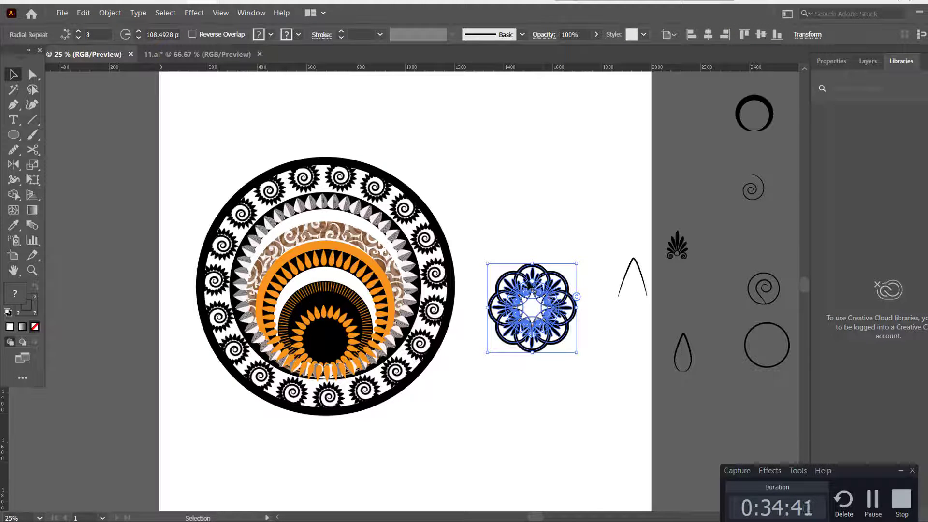
{"action": "left_click_drag", "start_coordinate": [532, 285], "coordinate": [530, 230]}
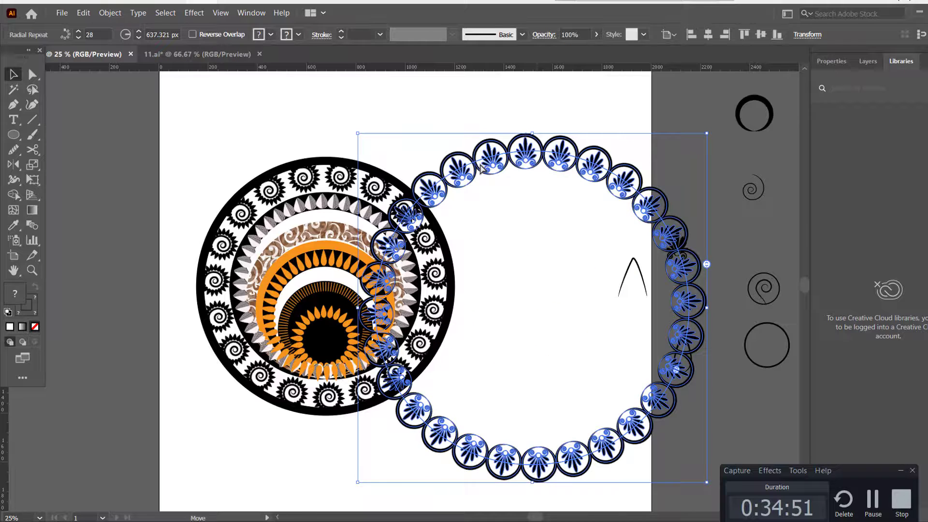
{"action": "left_click_drag", "start_coordinate": [536, 163], "coordinate": [331, 143]}
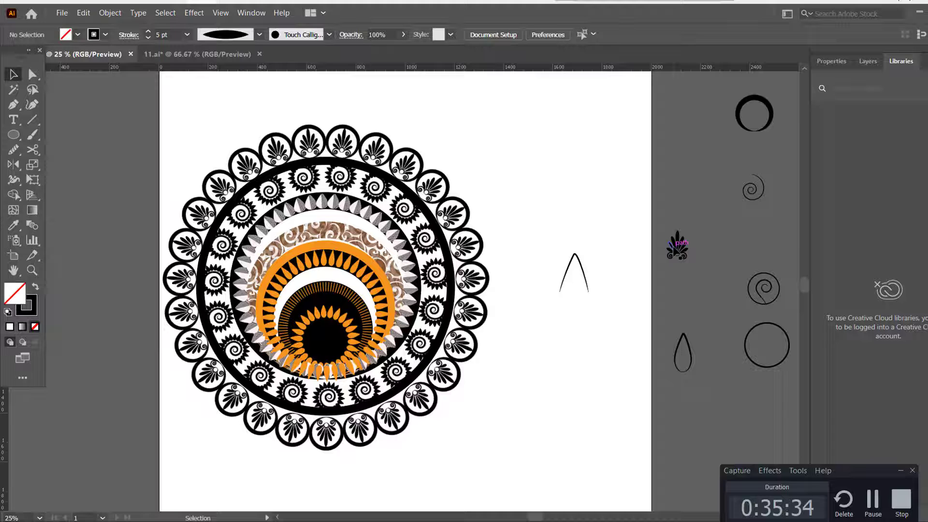
Place the spare palmette inside the pointed arch beside the ornament.
{"action": "left_click", "coordinate": [677, 247]}
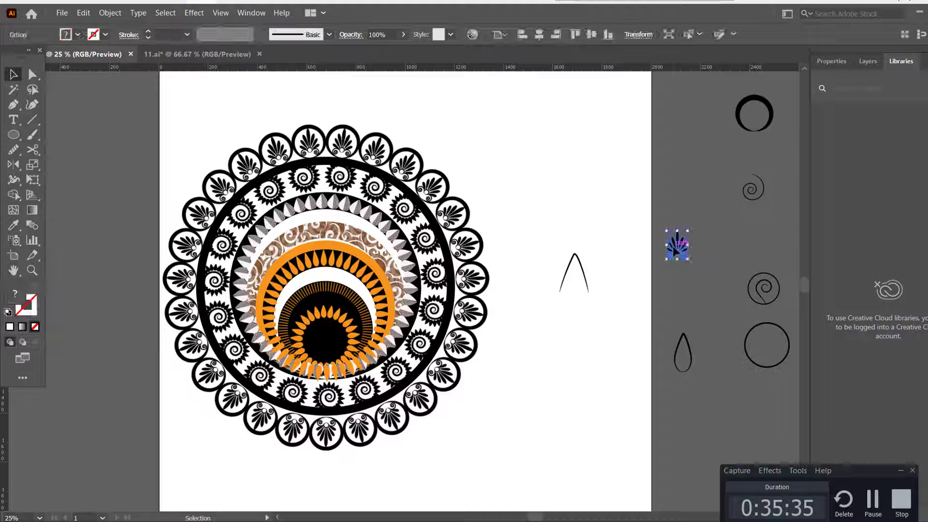
{"action": "left_click_drag", "start_coordinate": [677, 246], "coordinate": [574, 289]}
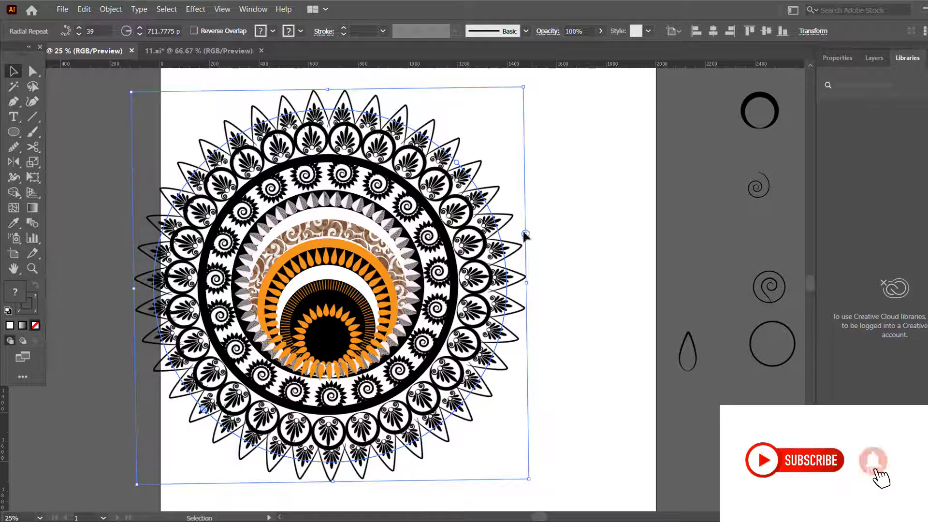
Try 23 and 29 instances for the outermost arch and palmette repeat.
{"action": "left_click_drag", "start_coordinate": [526, 232], "coordinate": [526, 322]}
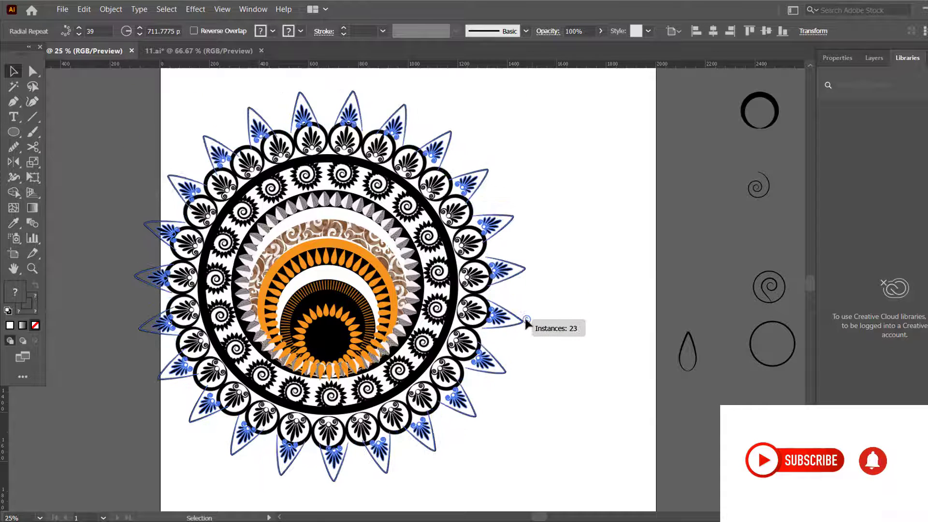
{"action": "left_click_drag", "start_coordinate": [527, 321], "coordinate": [535, 293]}
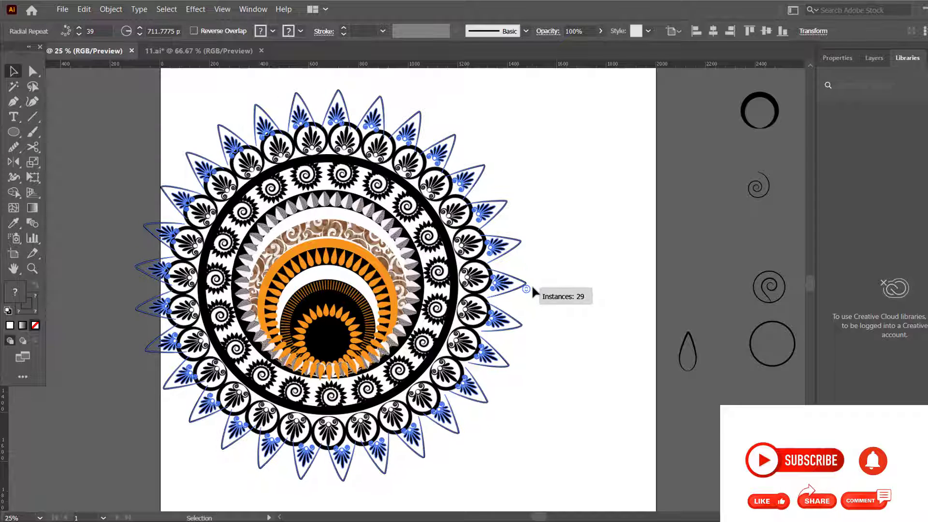
{"action": "left_click", "coordinate": [541, 316]}
Ungroup the individual spiky spiral motifs in the spiral ring.
{"action": "scroll", "coordinate": [542, 315], "scroll_direction": "down", "scroll_amount": 2}
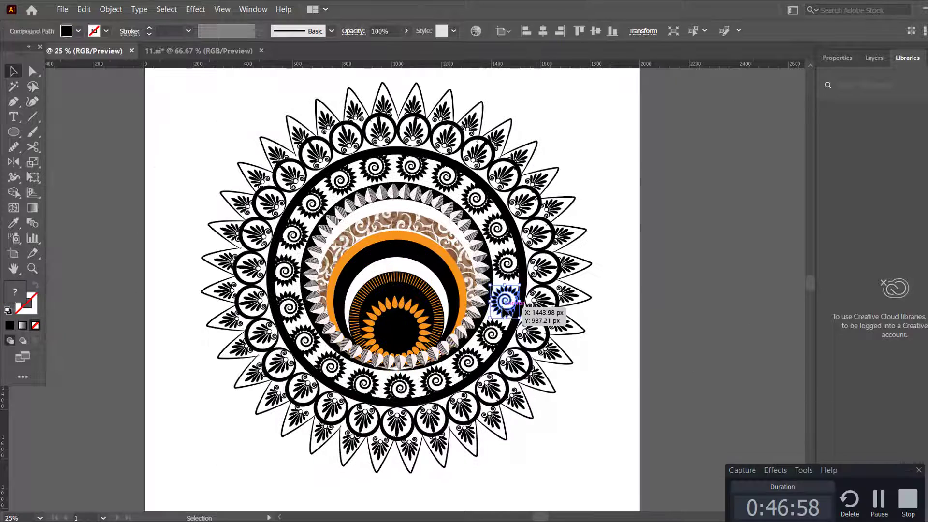
{"action": "right_click", "coordinate": [504, 301]}
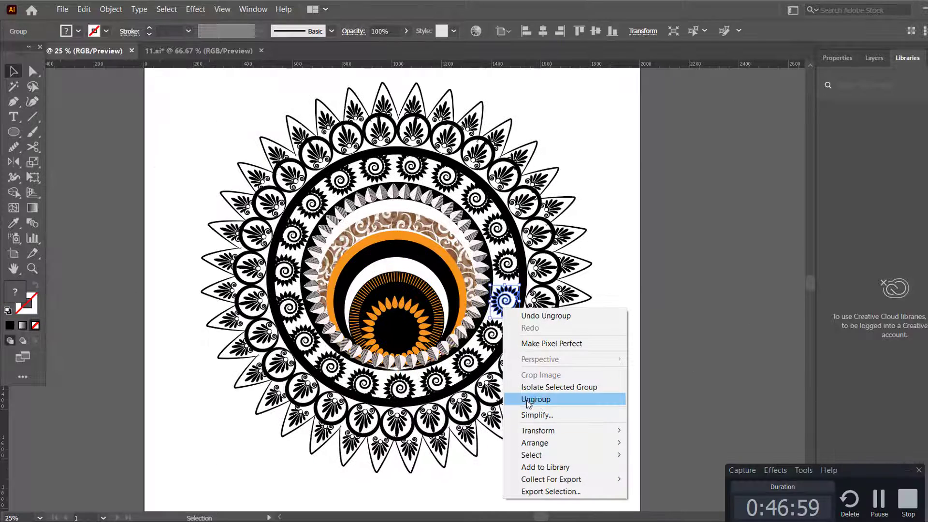
{"action": "left_click", "coordinate": [528, 400]}
{"action": "right_click", "coordinate": [493, 341]}
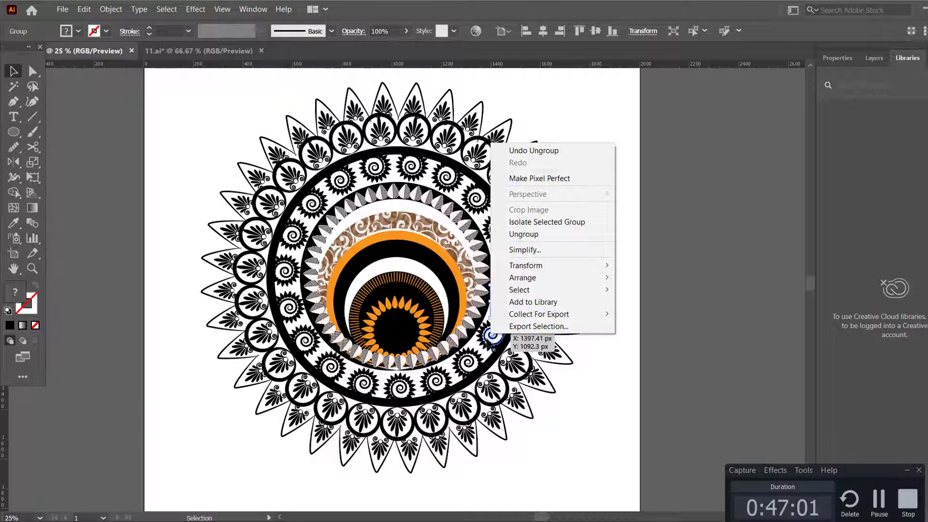